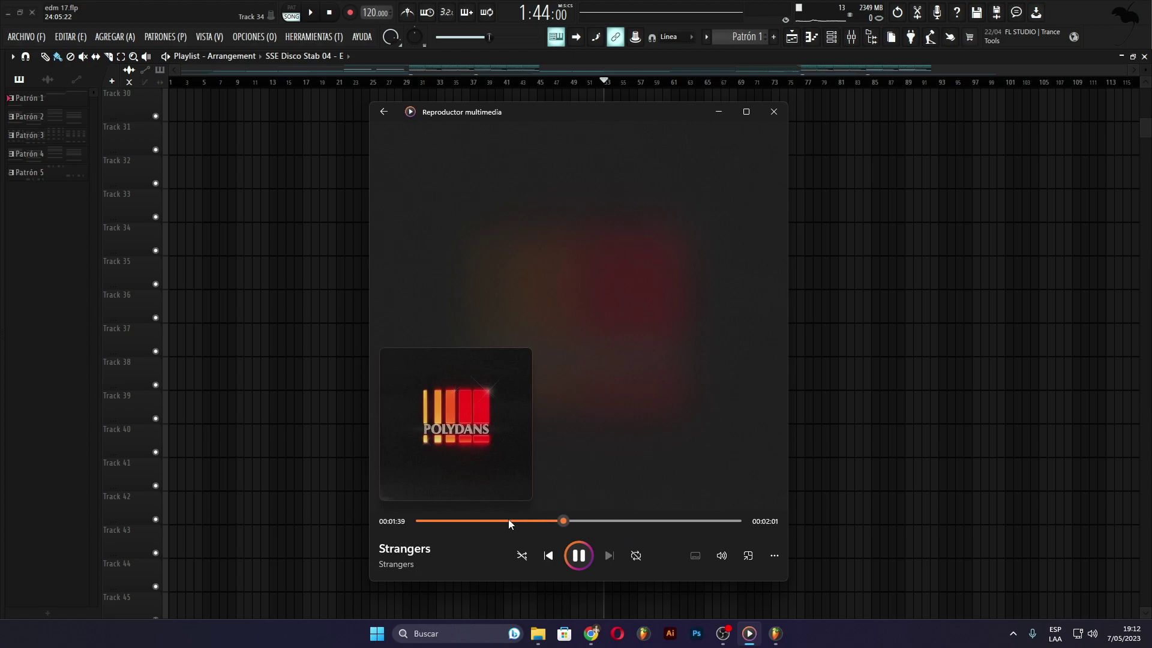
- Pause 'Strangers' in Media Player and load moises.ai in the browser
key(space)
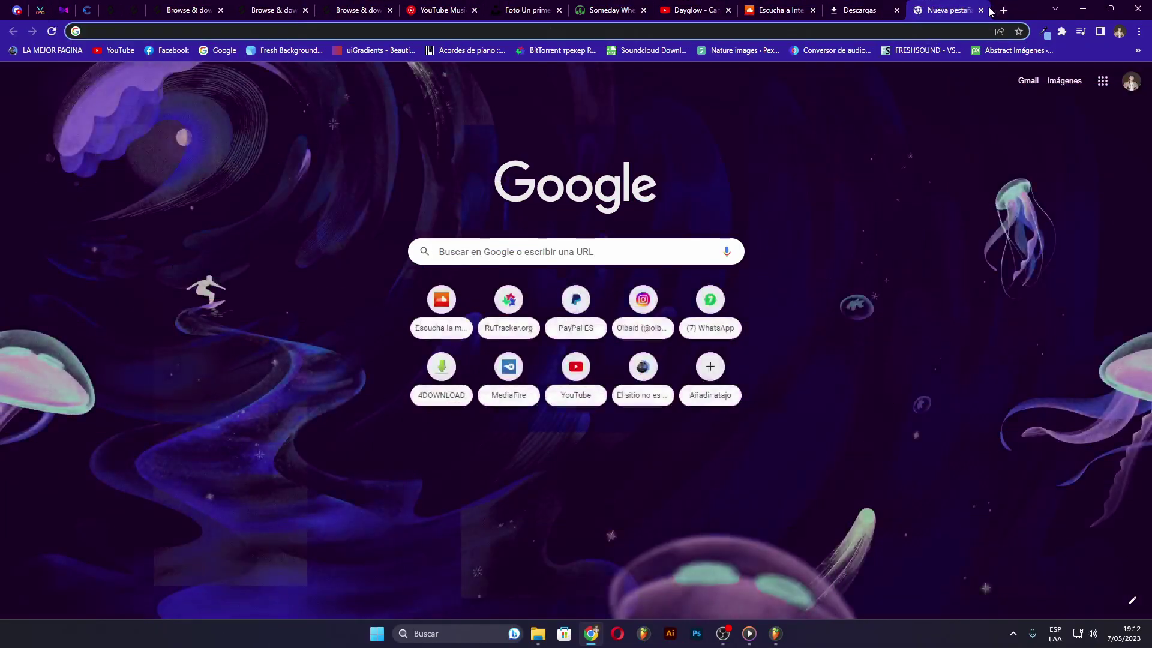
text(moise)
key(Return)
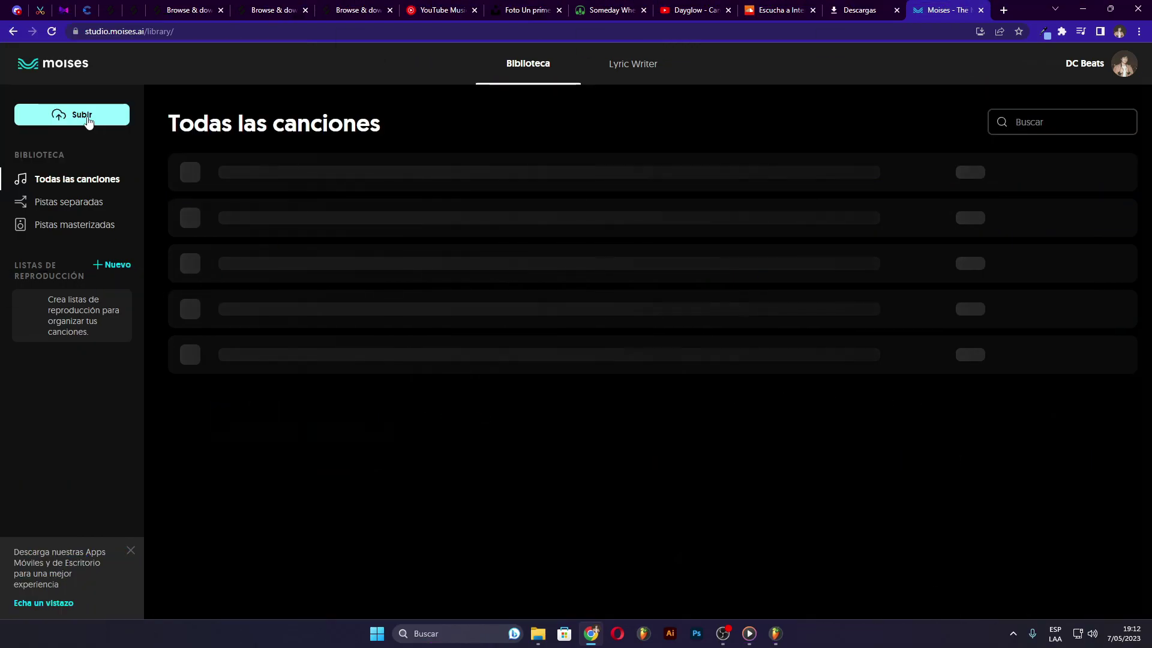
- Upload Strangers.mp3 to Moises for stem separation and drag the stems into the playlist
click(88, 116)
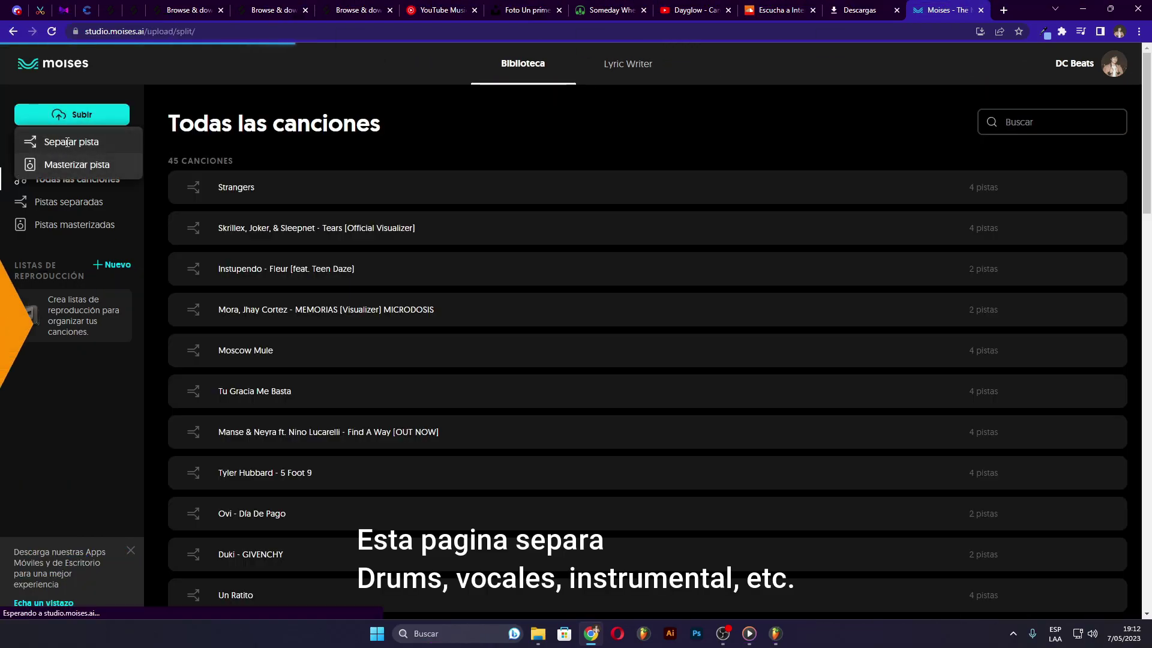
click(67, 141)
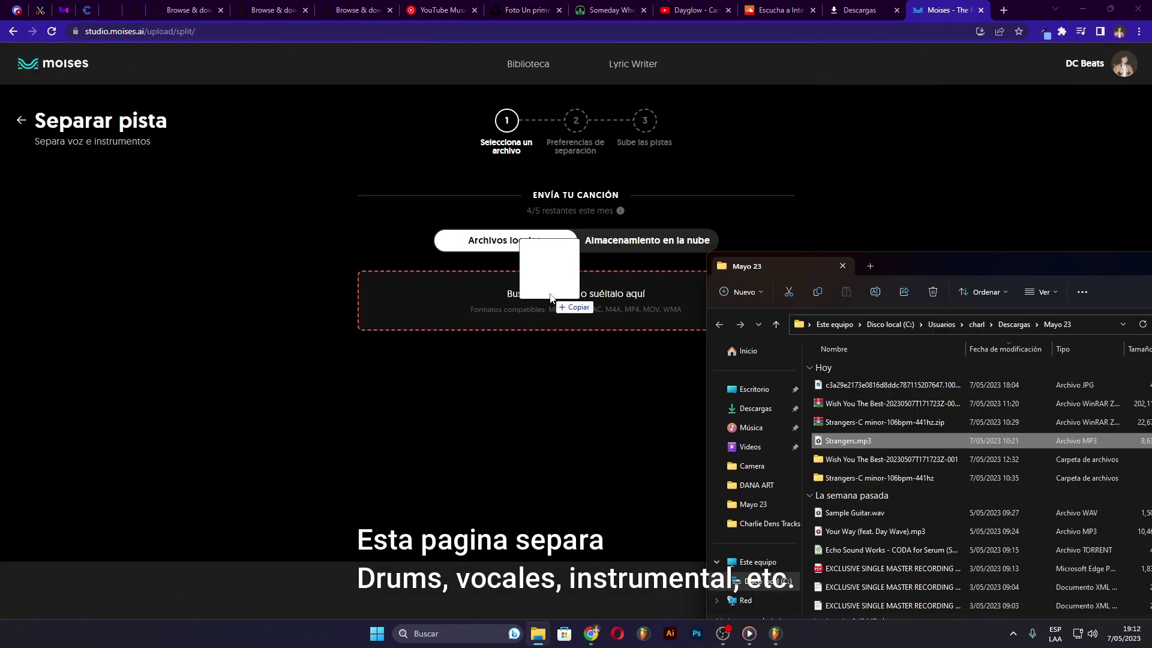
drag(547, 282, 547, 298)
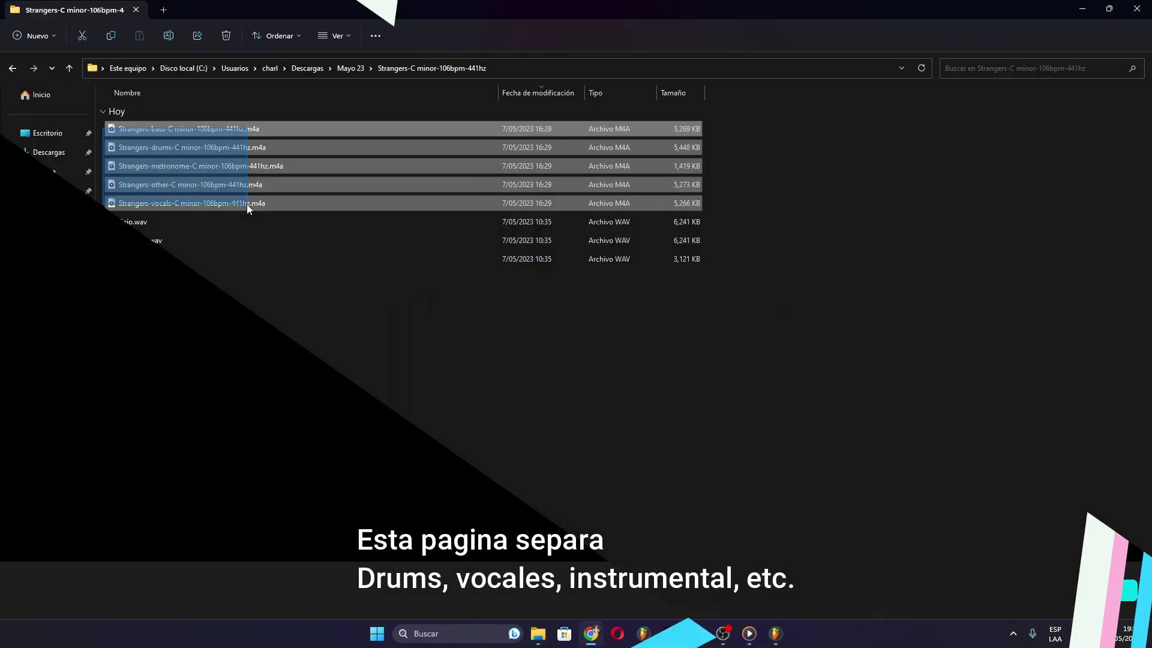
drag(246, 204, 243, 186)
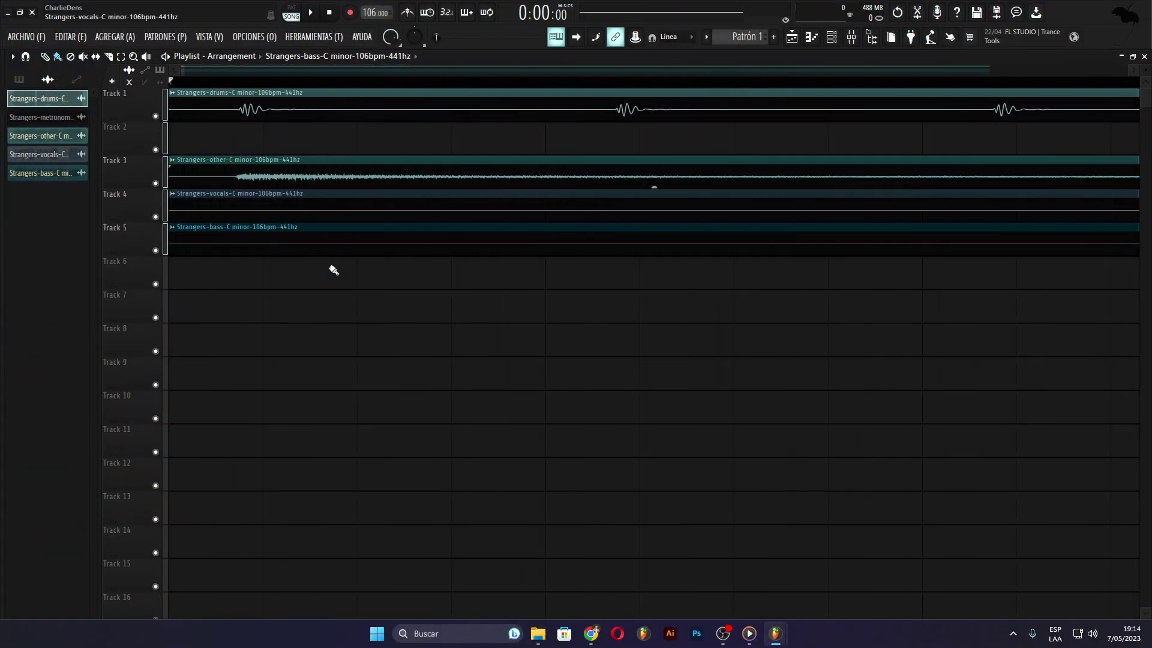
- Select the four stem clips, trim their silent starts, and play from near bar 1
drag(322, 354, 226, 88)
mouse_move(172, 112)
mouse_down()
mouse_move(259, 119)
mouse_move(154, 115)
mouse_up()
click(179, 82)
key(space)
scroll(178, 82, down, 5)
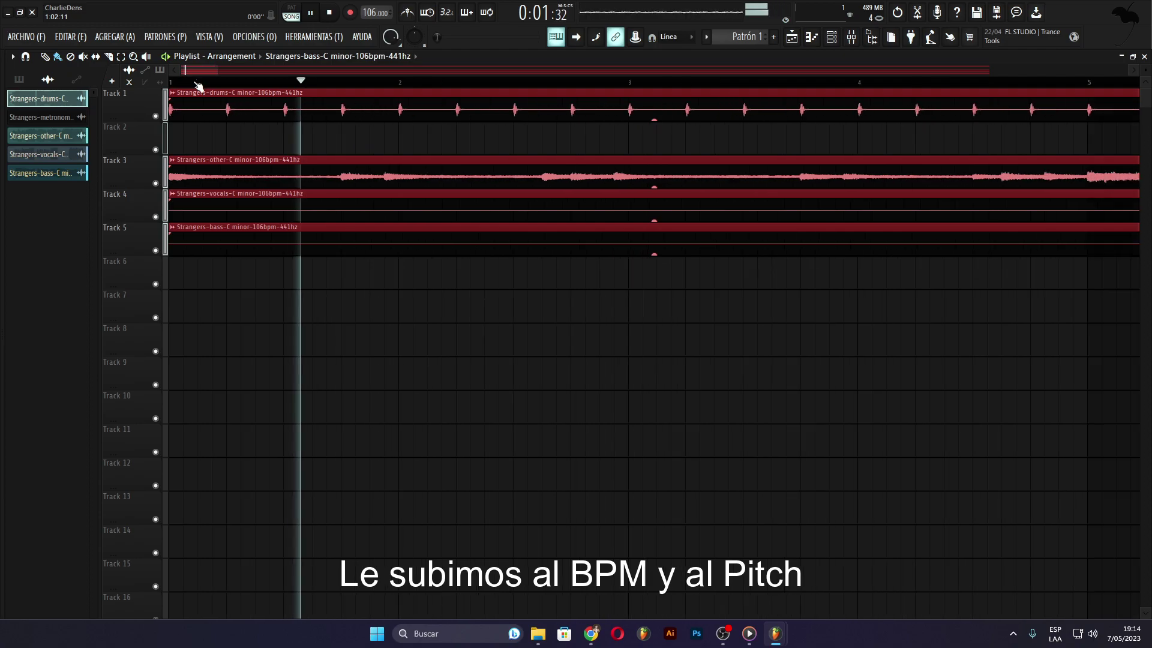
scroll(198, 87, down, 8)
- Set the bass and vocals clips' time-stretch mode to Estirar
right_click(223, 235)
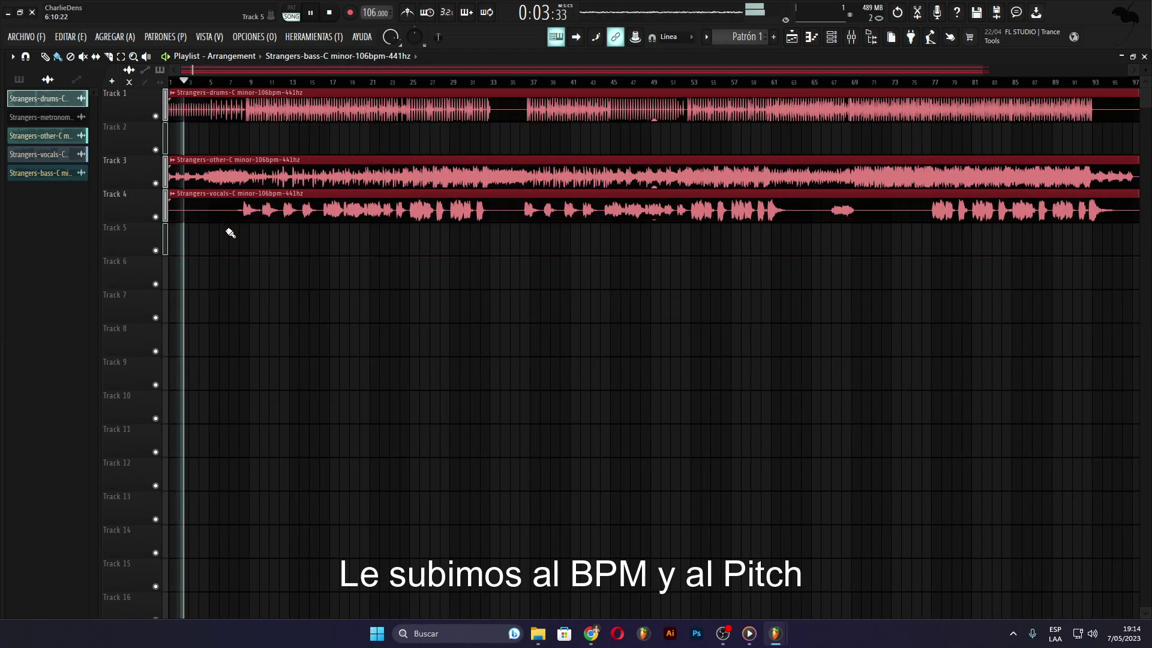
key(ctrl+z)
double_click(262, 250)
click(395, 264)
click(401, 300)
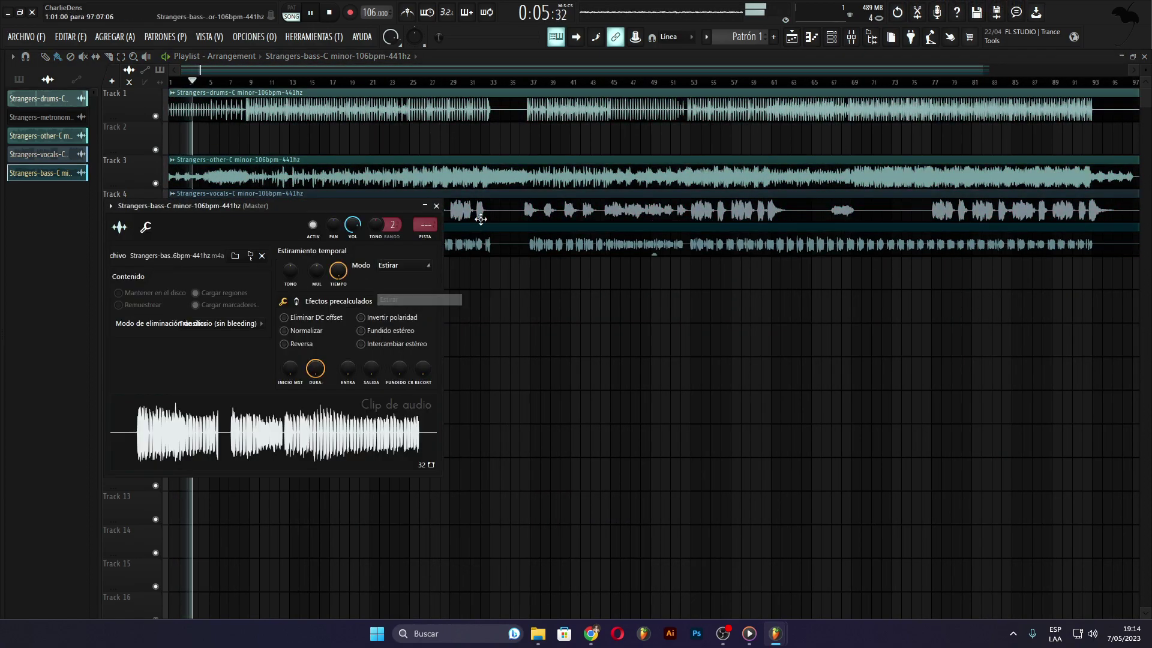
double_click(477, 216)
click(382, 249)
click(420, 282)
click(420, 191)
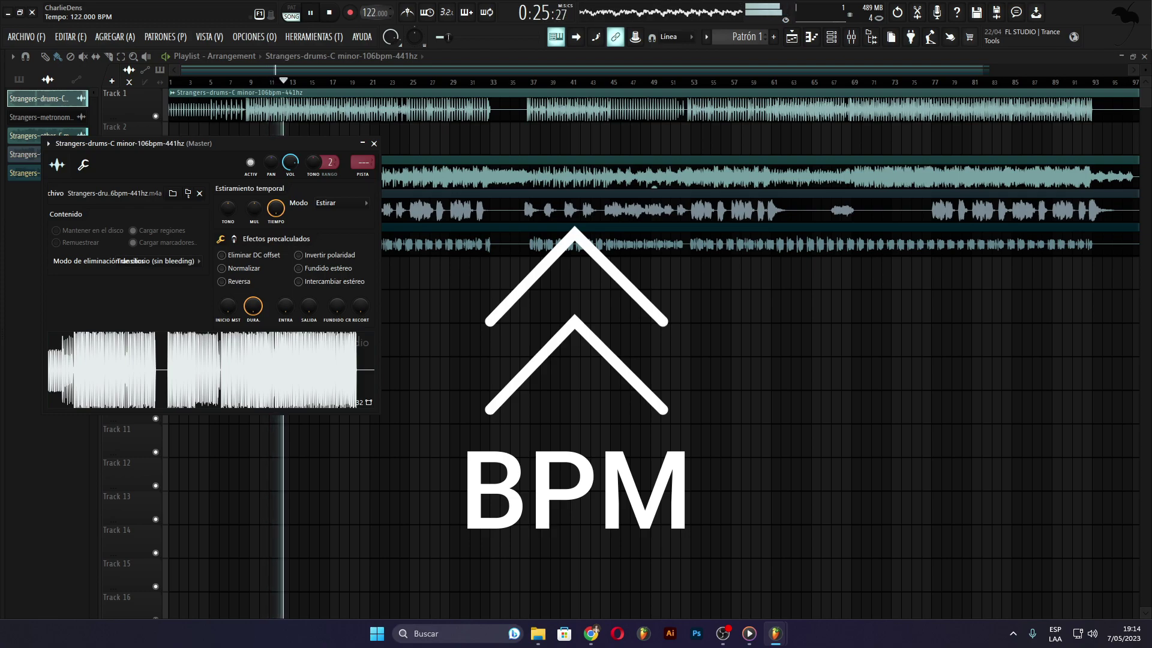
- Set the project tempo to 120 BPM and stop playback
drag(369, 13, 368, 16)
key(space)
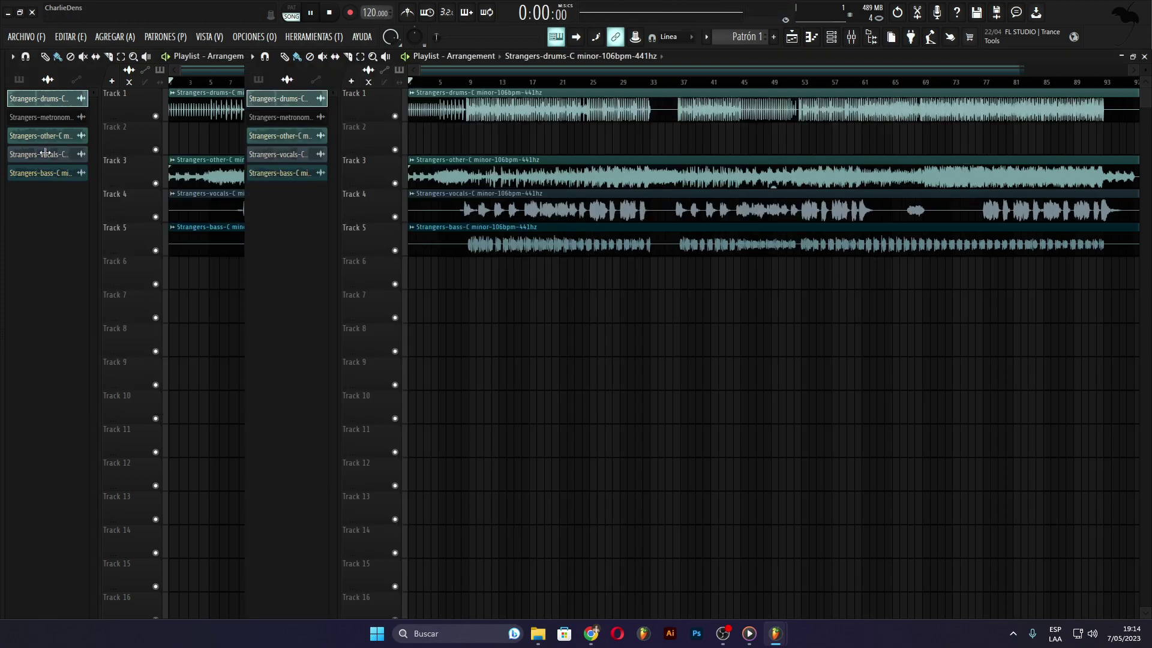
scroll(206, 77, up, 5)
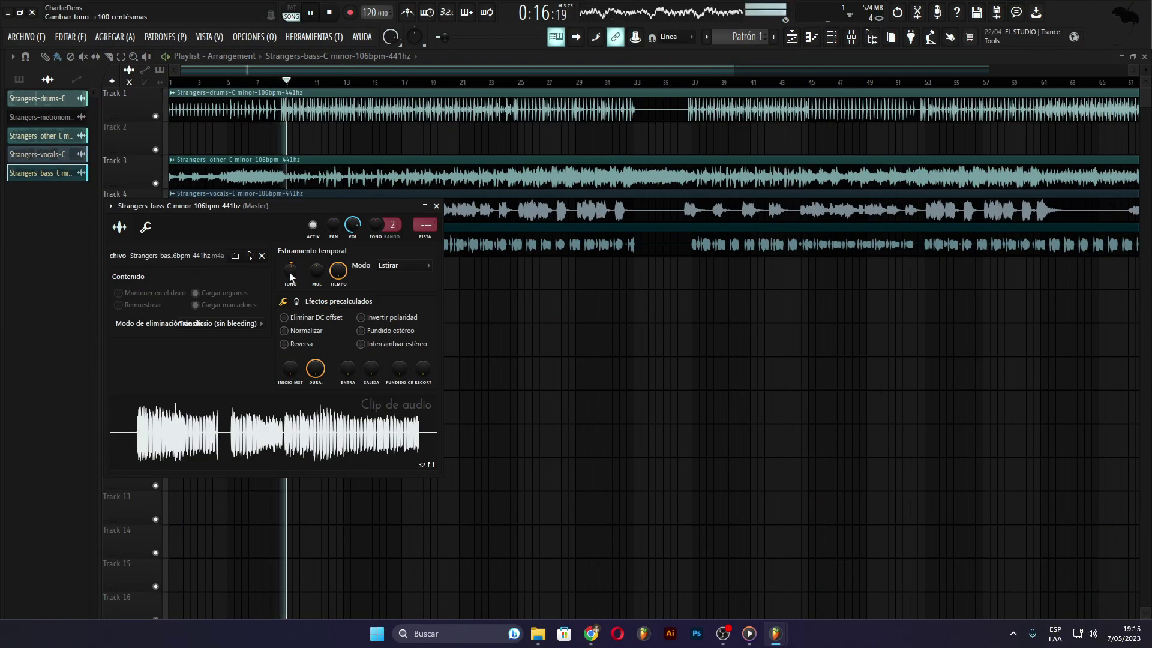
key(Escape)
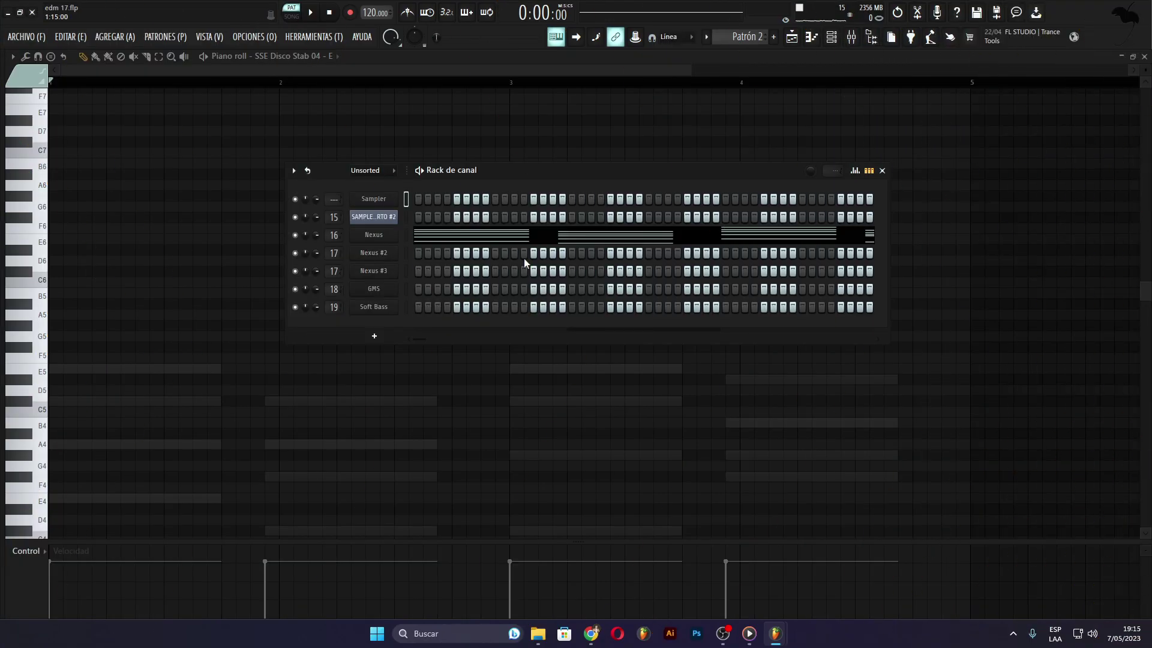
- Play the edm 17 project while stepping the pattern selector from Patrón 2 to Patrón 5
key(space)
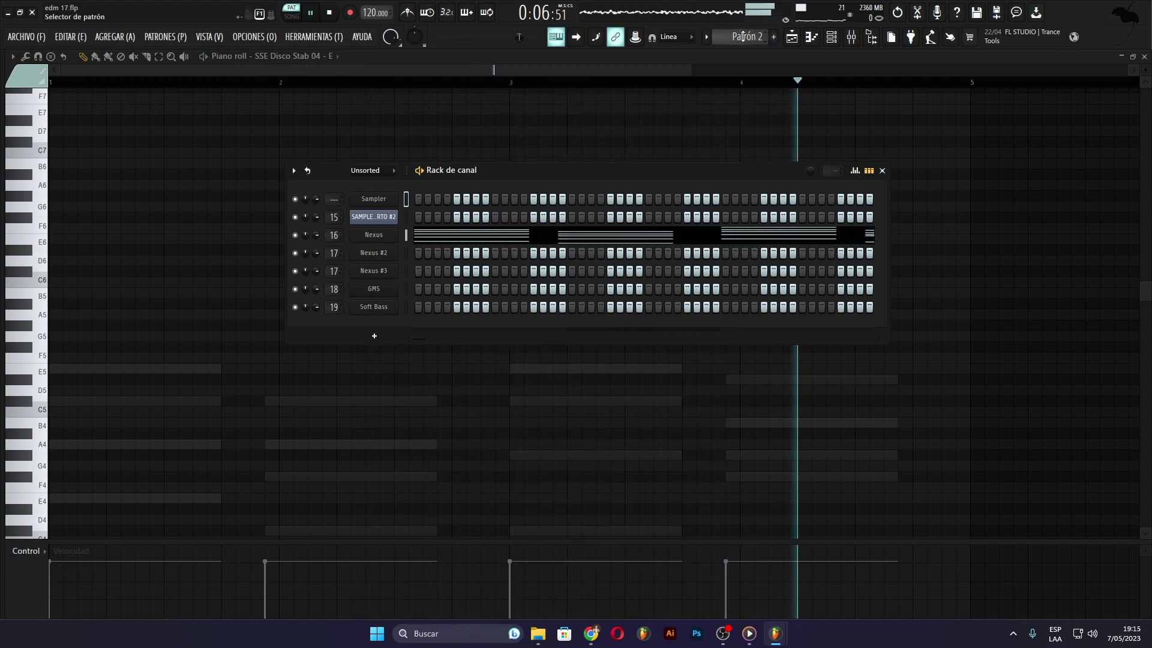
scroll(747, 37, down, 1)
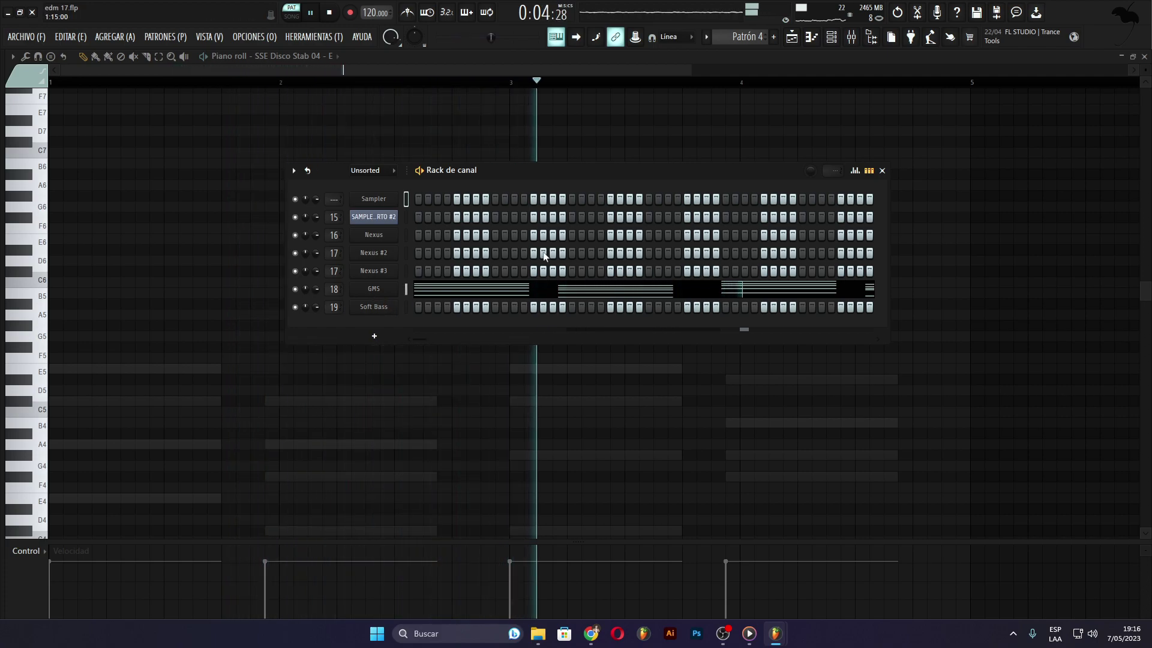
drag(747, 37, 747, 30)
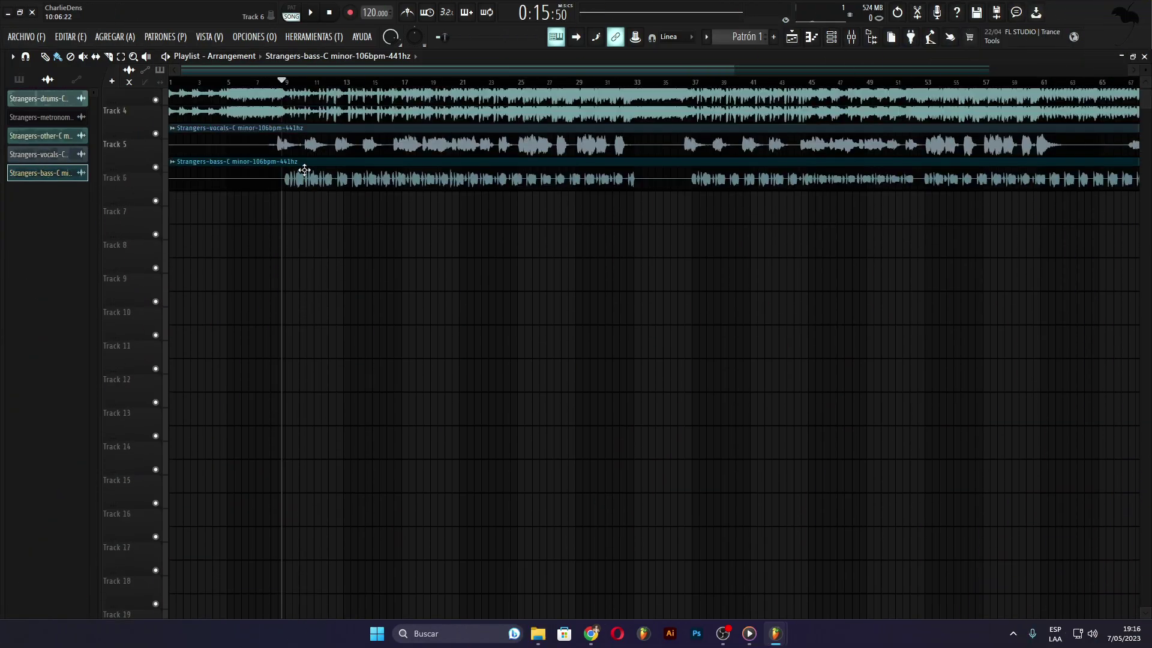
- Solo the other stem on Track 3 and scrub playback from bar 18 to bar 33
right_click(157, 183)
click(417, 82)
scroll(468, 83, up, 2)
scroll(500, 83, up, 2)
click(506, 83)
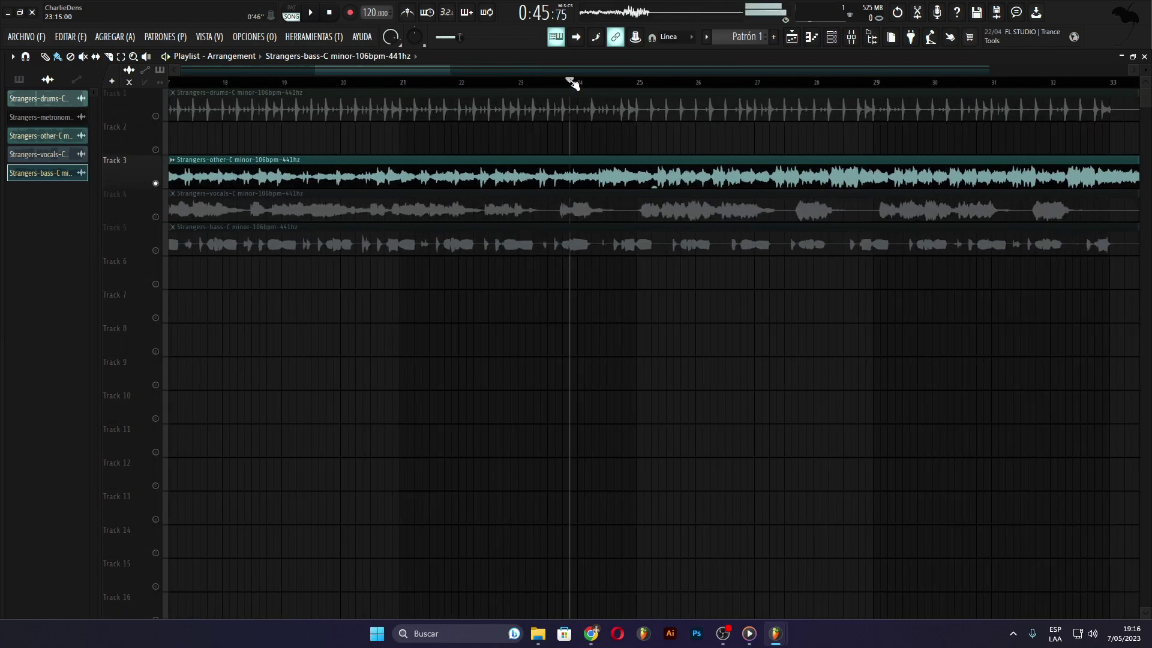
drag(638, 87, 658, 88)
click(641, 89)
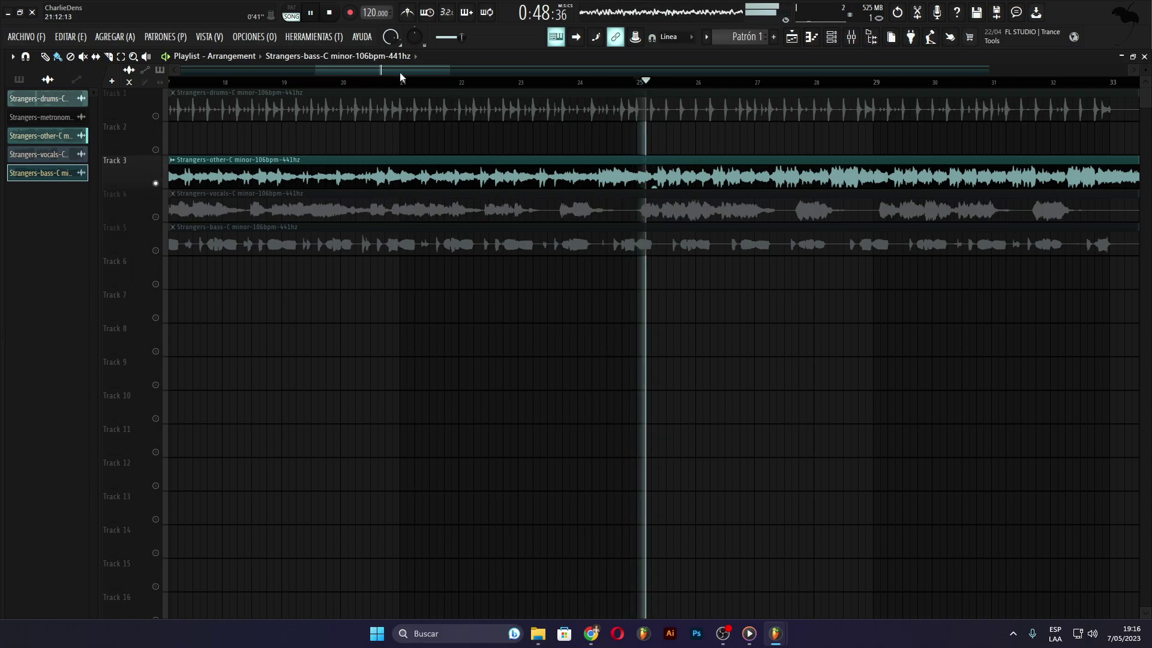
drag(337, 69, 418, 82)
drag(496, 84, 550, 82)
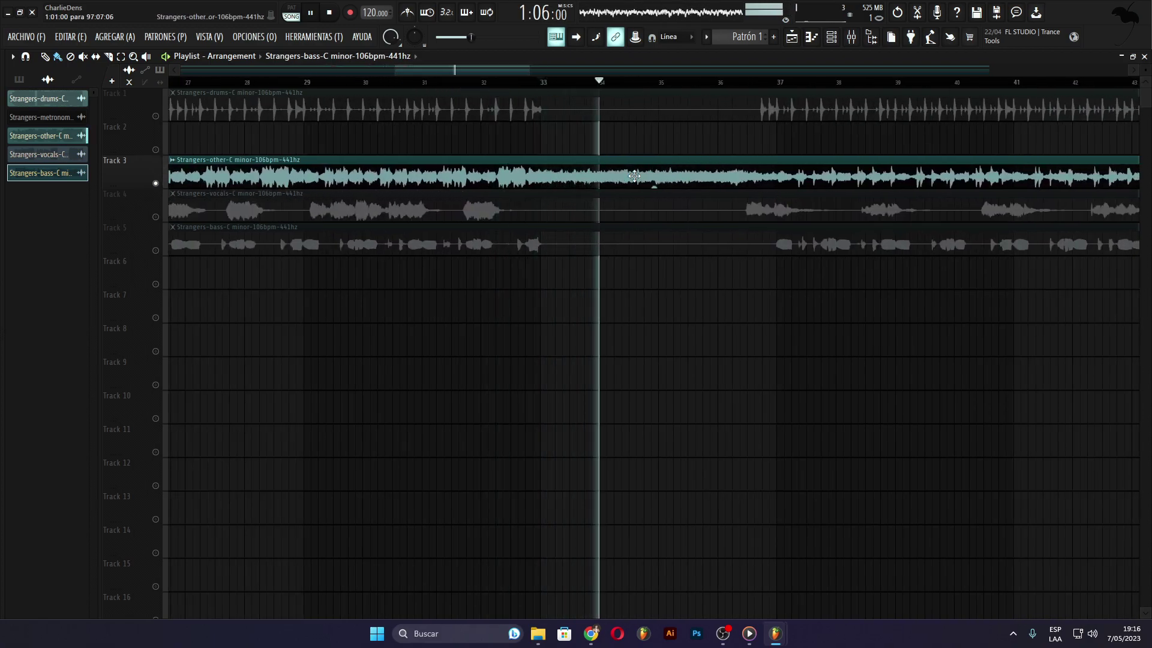
key(space)
- Select bars 33–37 as a time range and play it back
drag(545, 87, 645, 87)
drag(776, 87, 775, 102)
key(space)
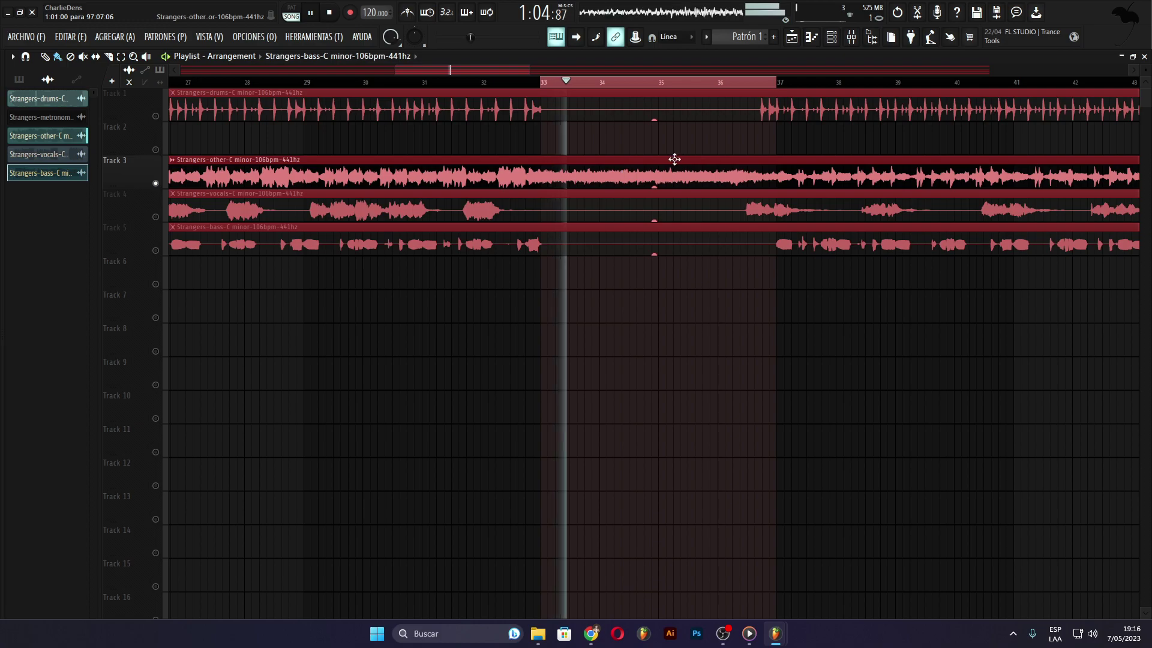
right_click(124, 159)
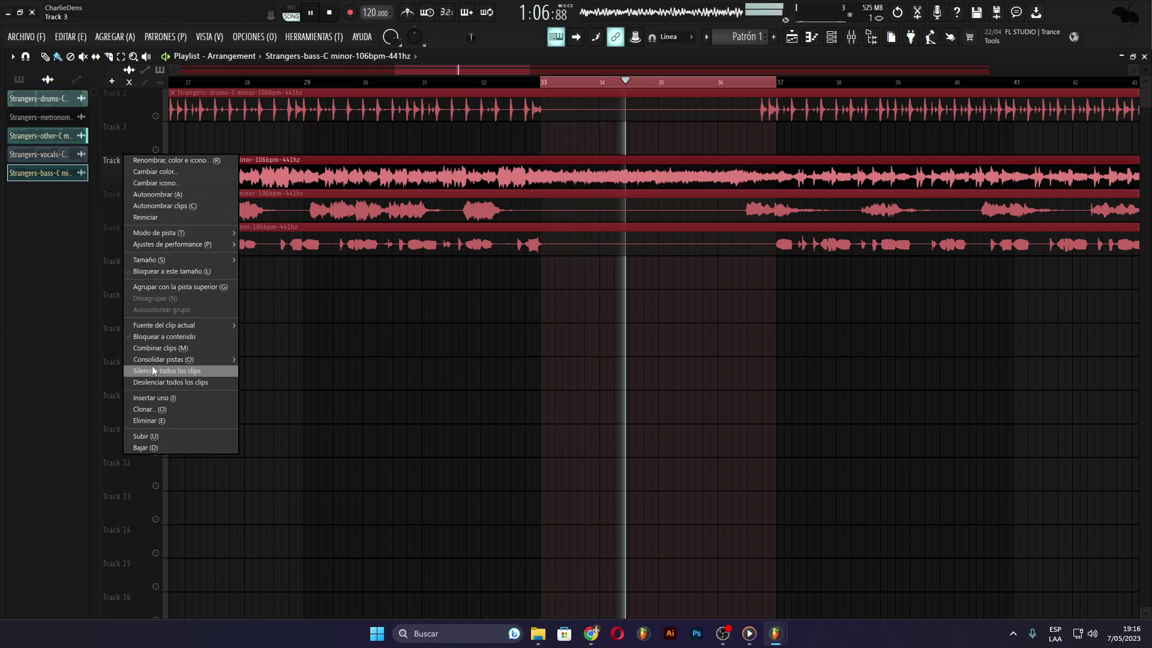
click(544, 327)
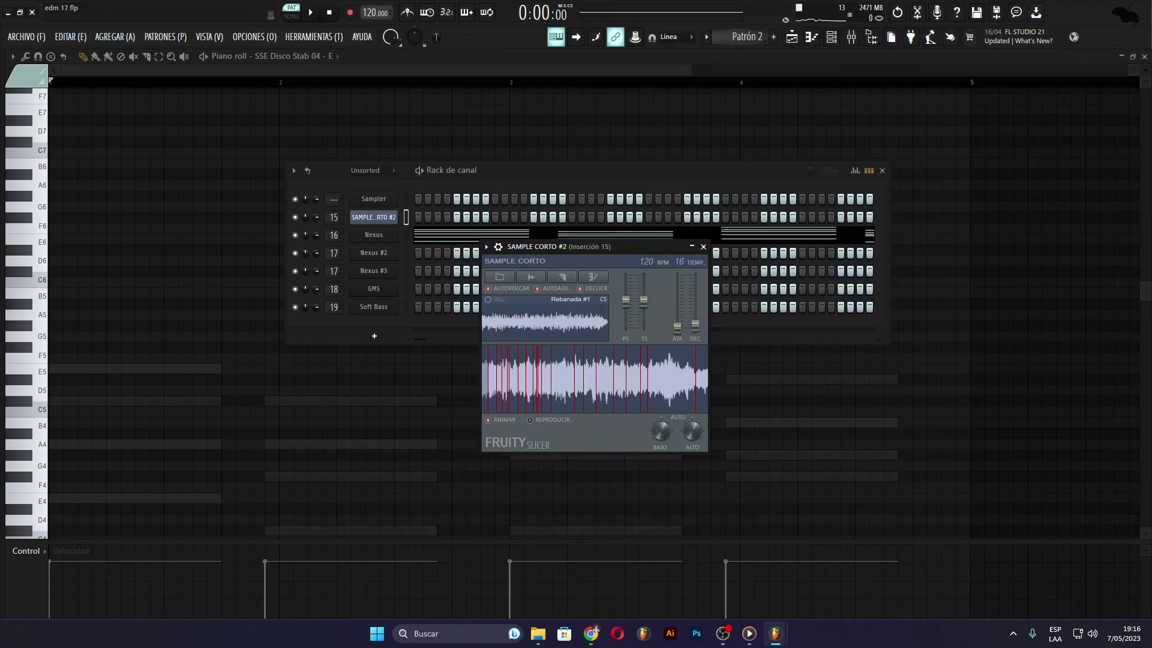
- Switch to Patrón 1 and show SAMPLE CORTO #2's Rebanada slice notes in the piano roll
key(KP_Subtract)
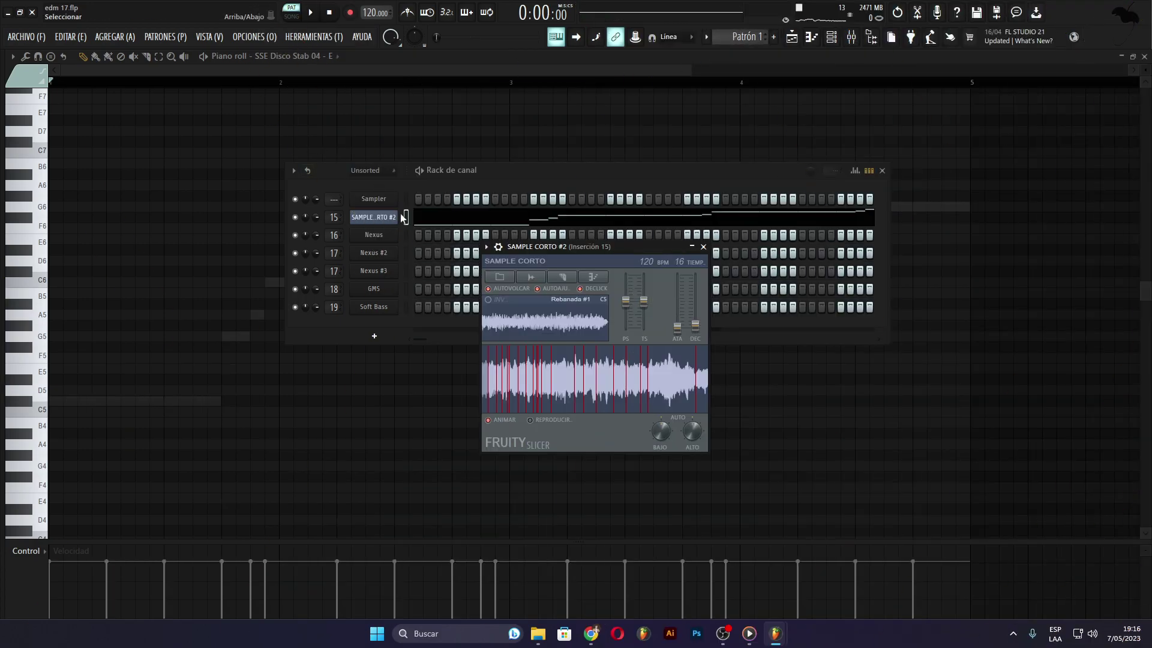
click(427, 224)
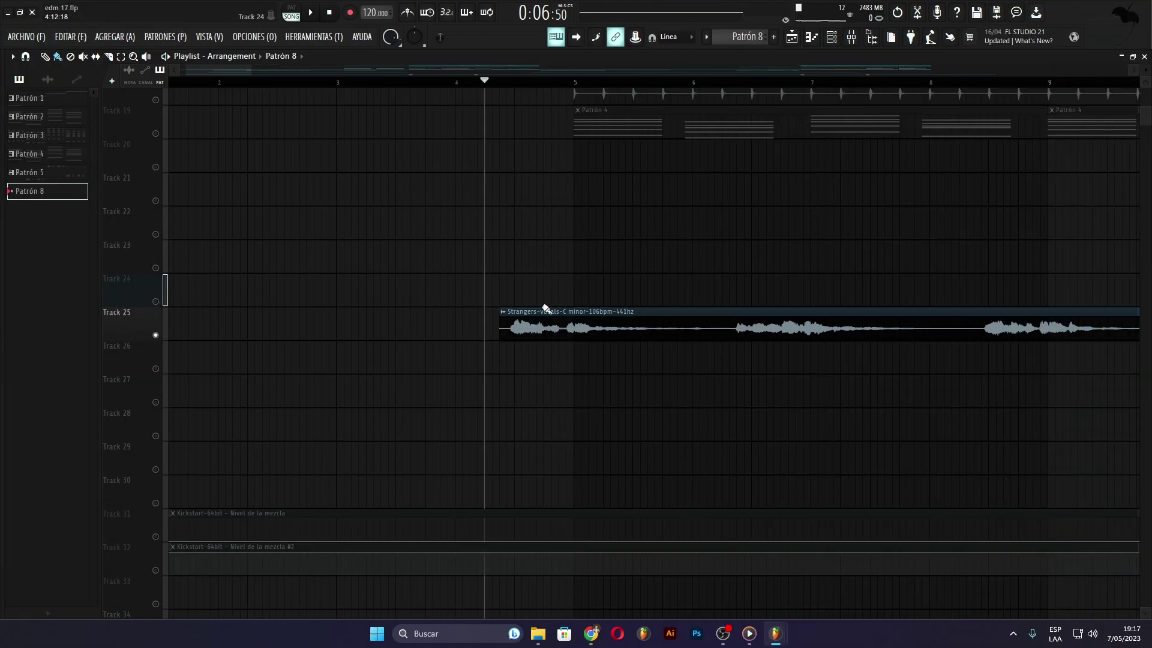
- On the Rockstar Main track's Pro-Q 3, drag the bell band to about -4.16 dB at 6967 Hz
key(space)
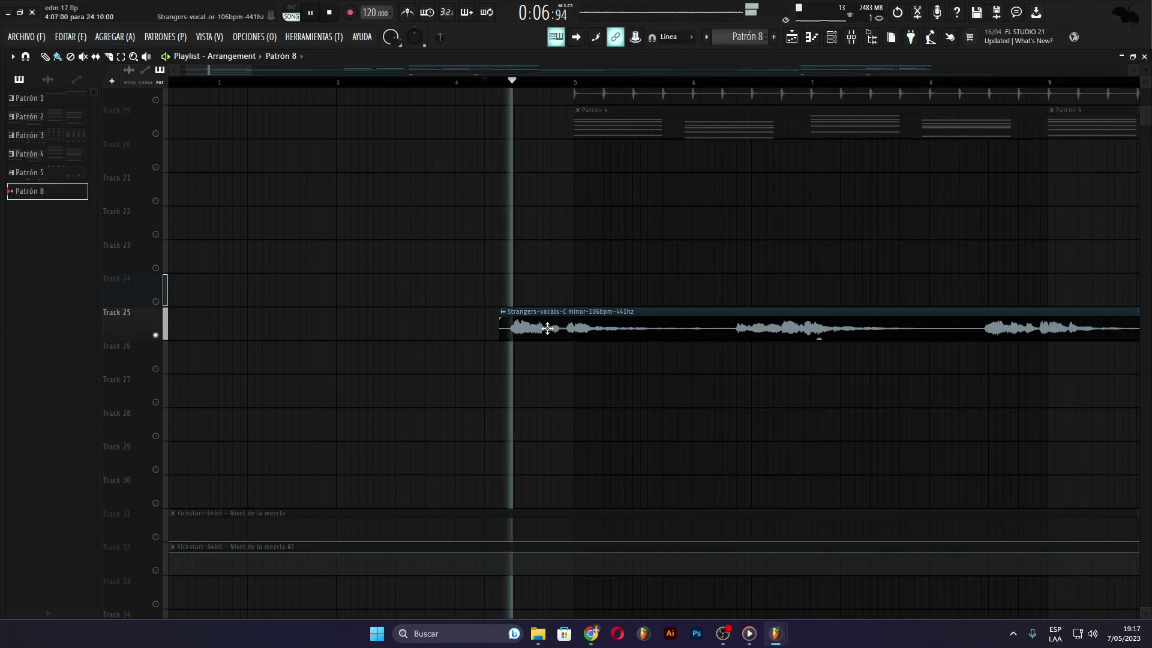
double_click(507, 311)
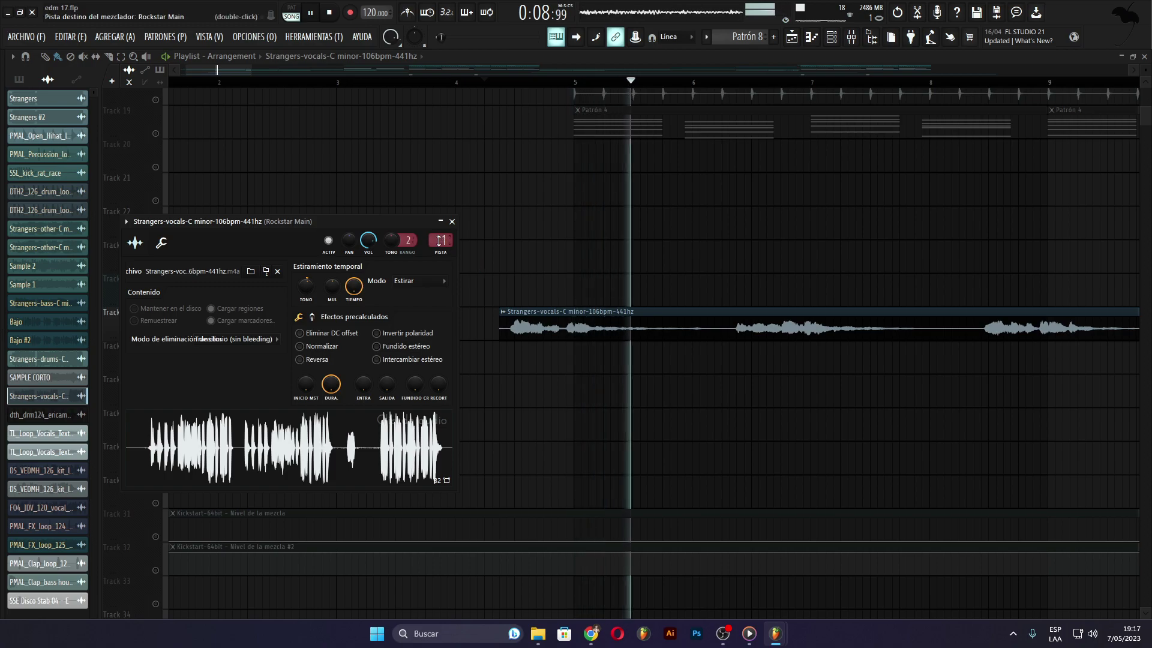
double_click(439, 240)
click(981, 233)
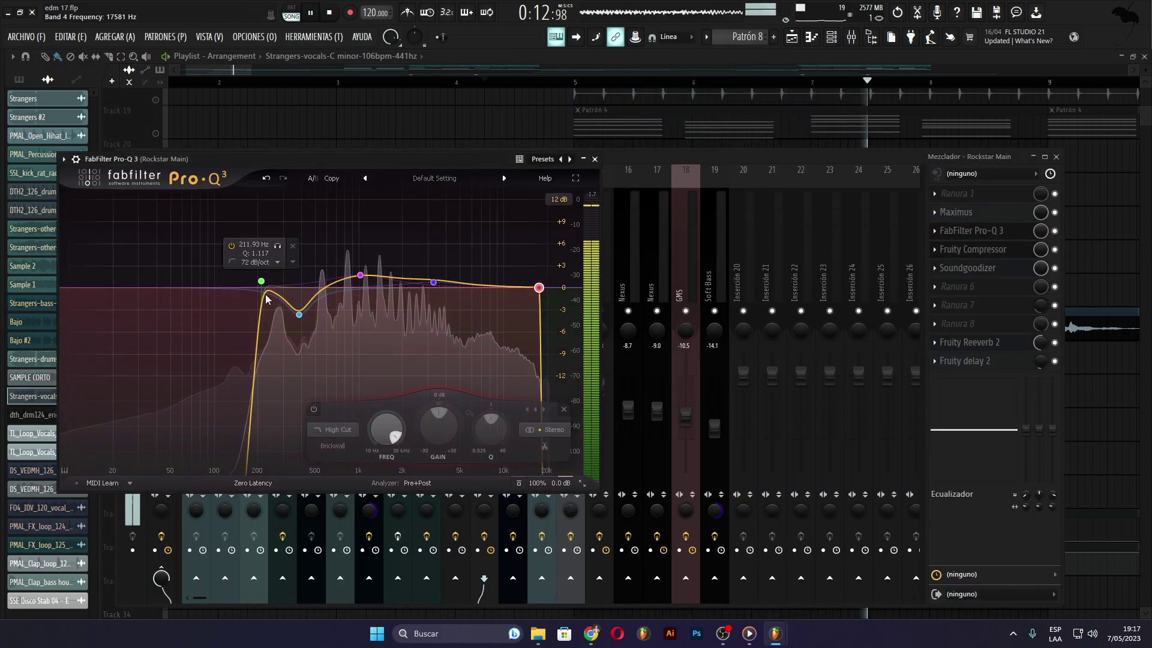
click(434, 282)
drag(434, 282, 480, 318)
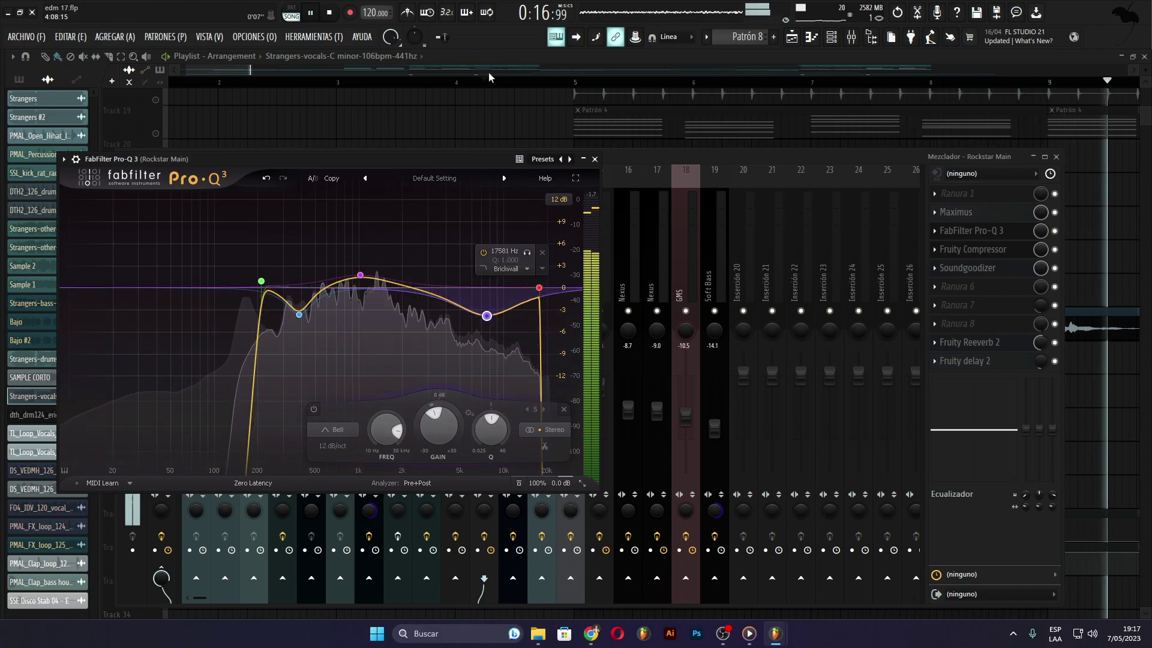
drag(237, 71, 275, 70)
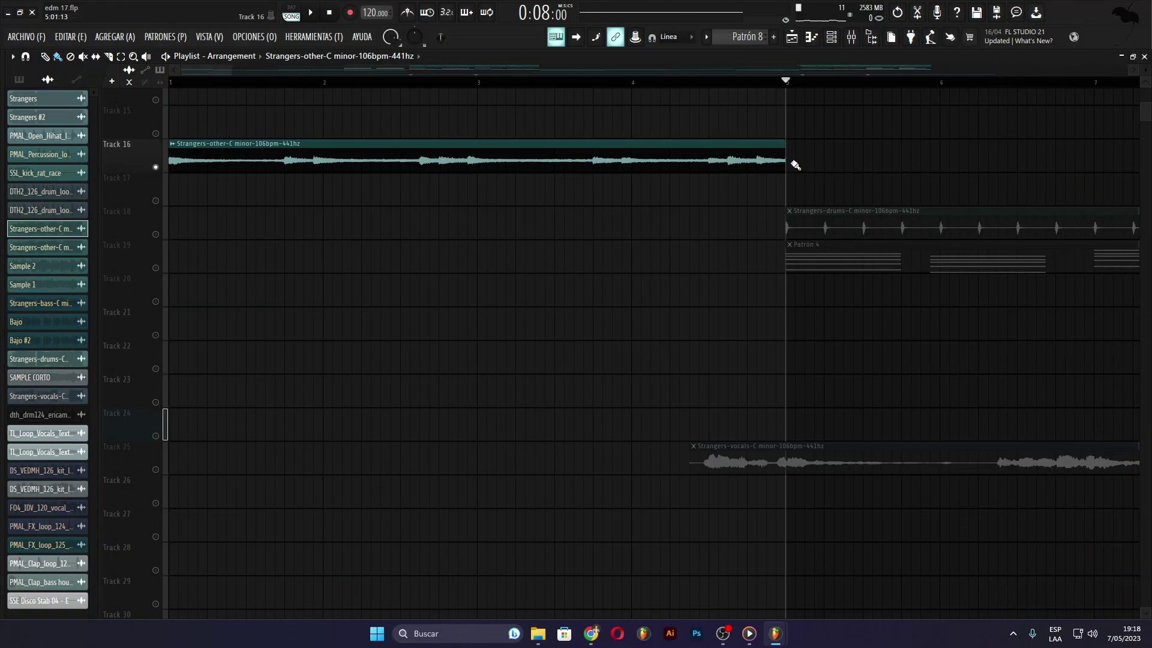
- Add another Strangers-other clip on Track 16 and unmute all muted tracks
click(795, 164)
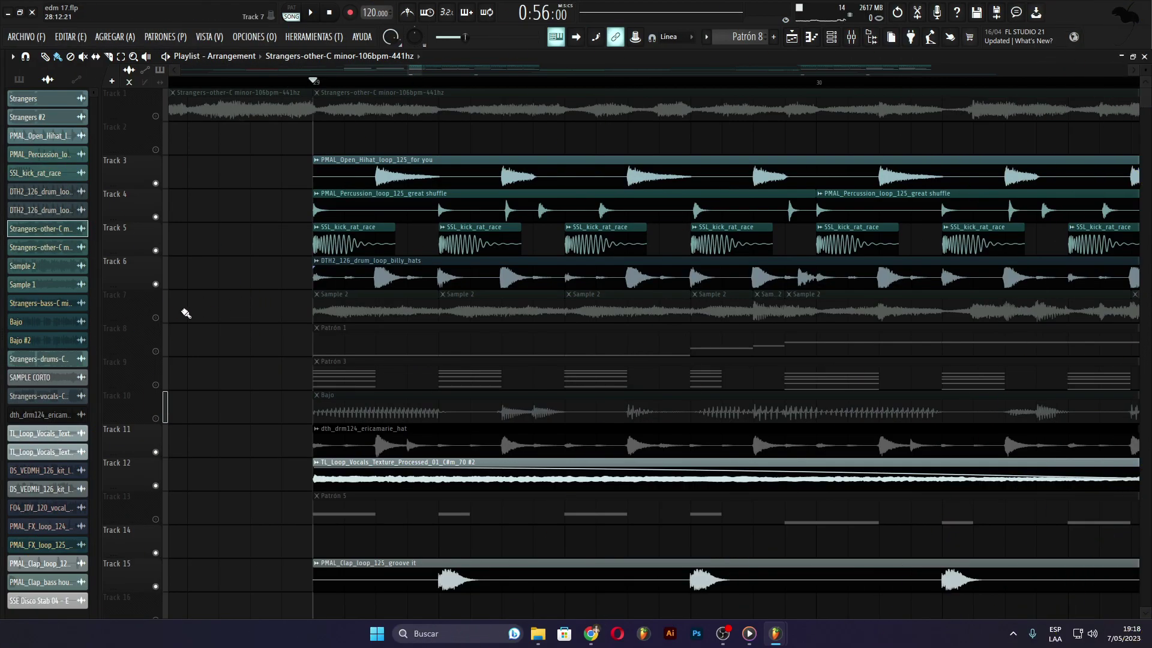
drag(423, 71, 570, 89)
key(space)
ctrl+click(157, 252)
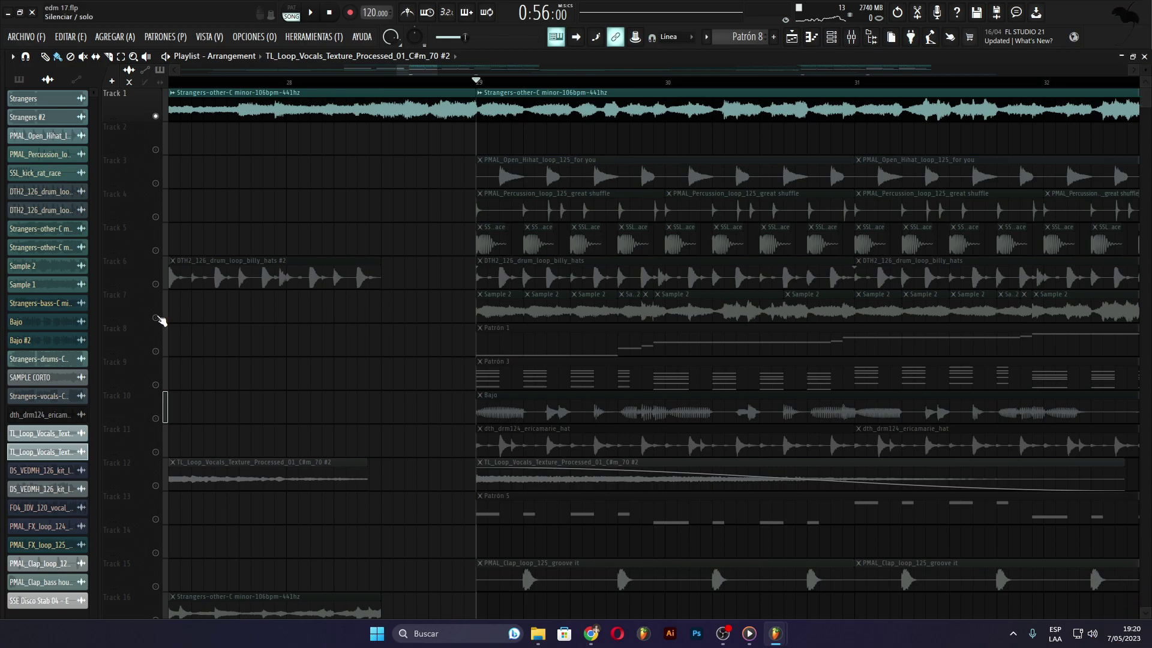
- Solo Track 7, then Track 1, playing each from bar 29
ctrl+click(157, 318)
key(space)
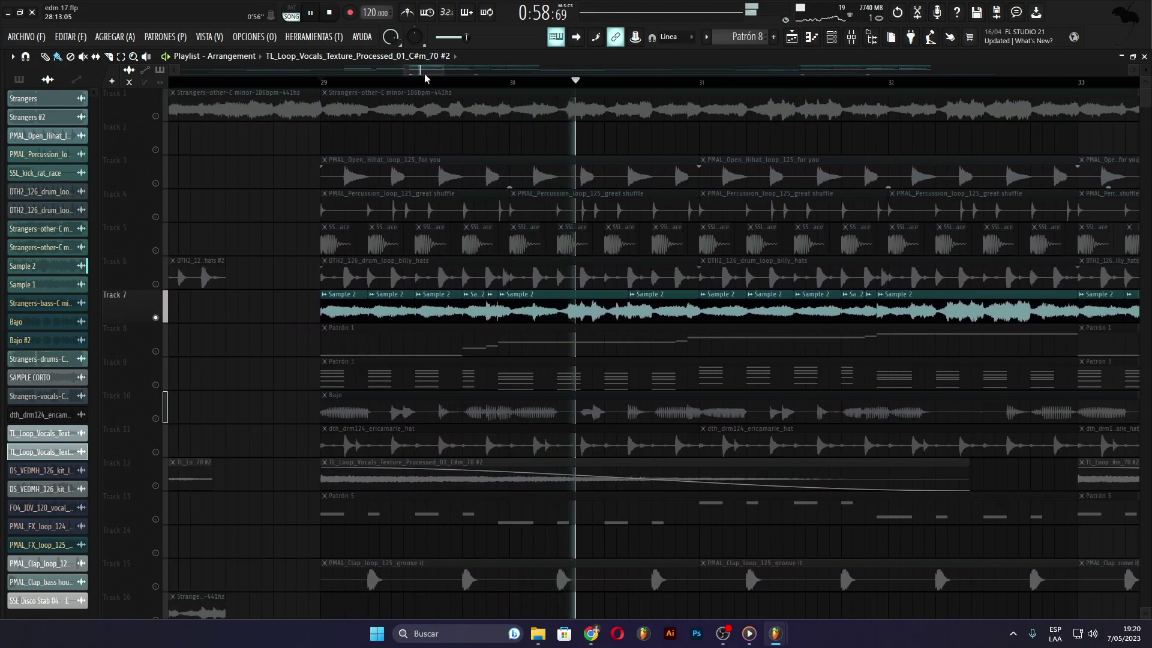
drag(432, 74, 429, 75)
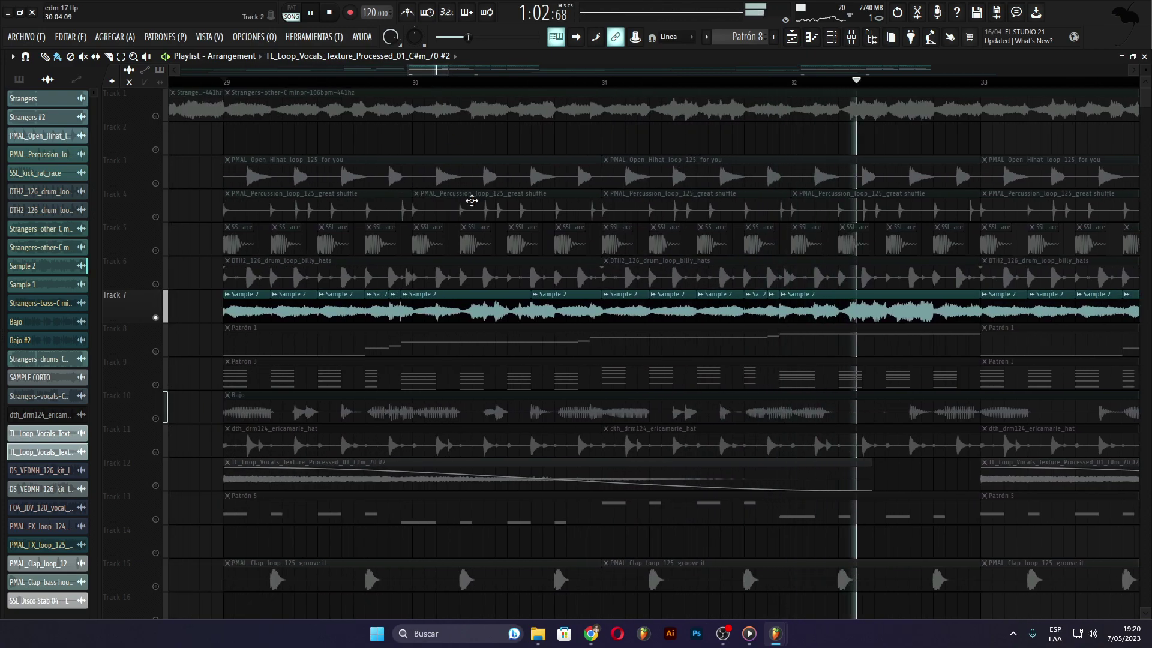
key(space)
right_click(156, 116)
key(space)
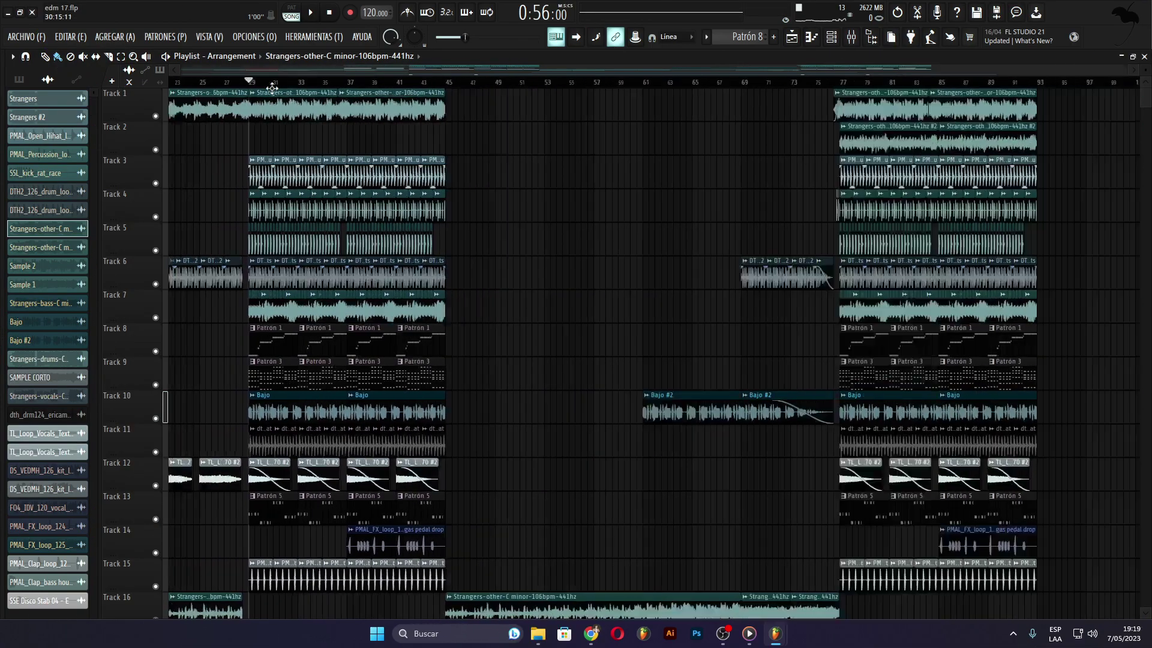
- Return the song position to bar 1 and play the intro up to bar 29
scroll(312, 324, down, 5)
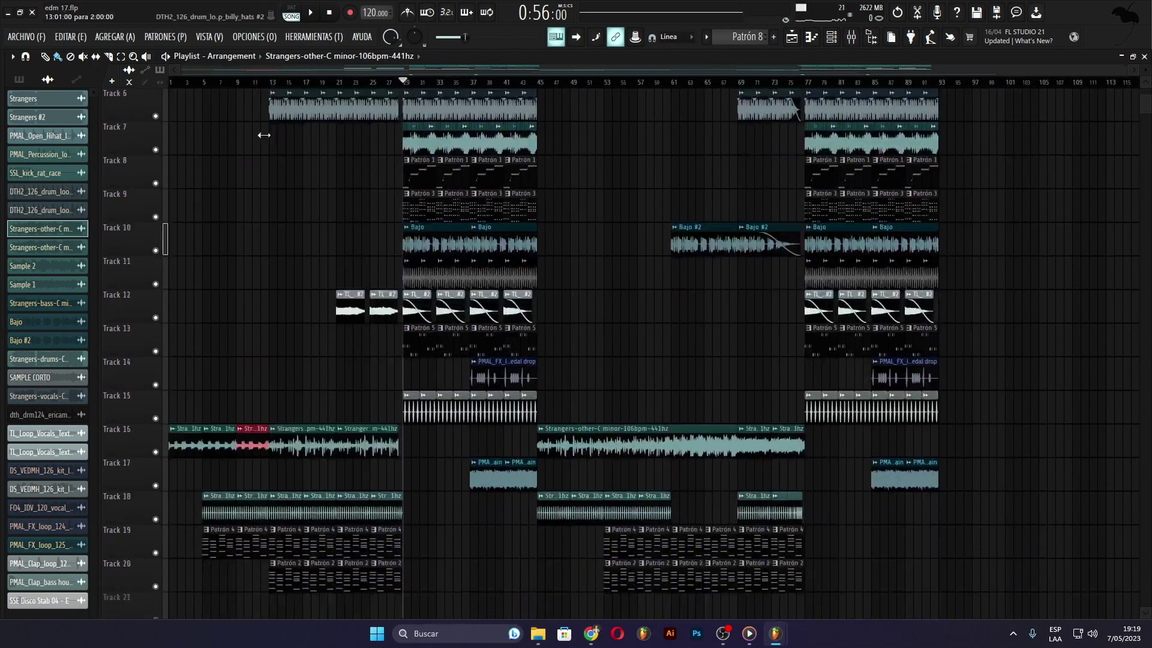
scroll(384, 354, down, 1)
scroll(467, 389, up, 6)
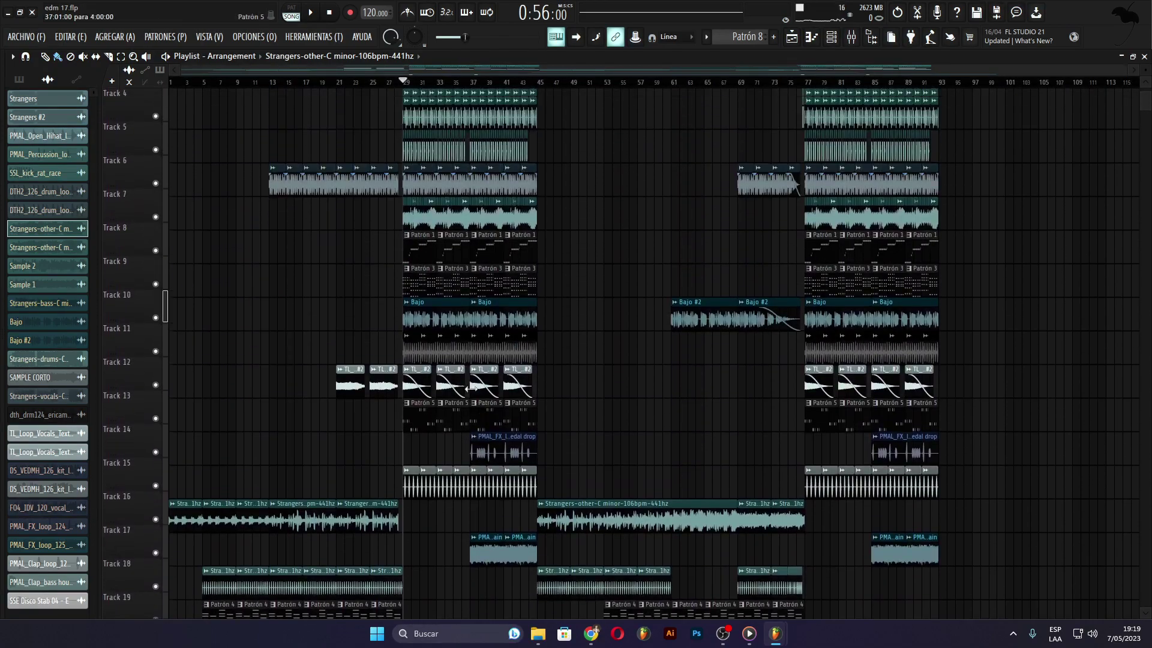
drag(204, 83, 170, 83)
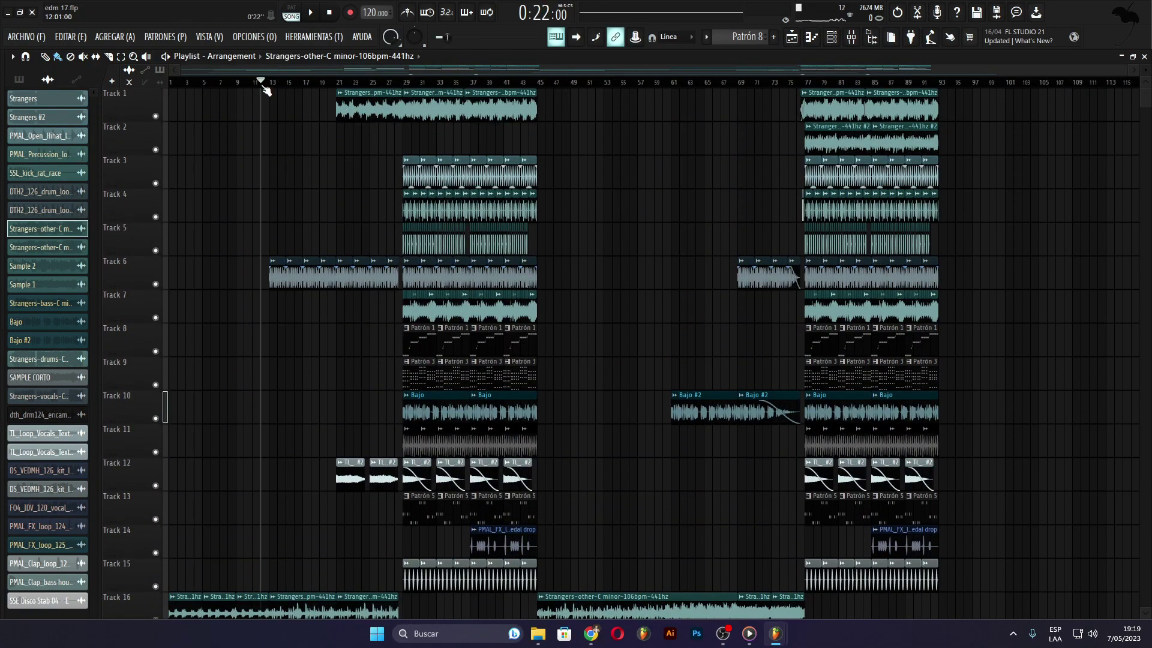
key(space)
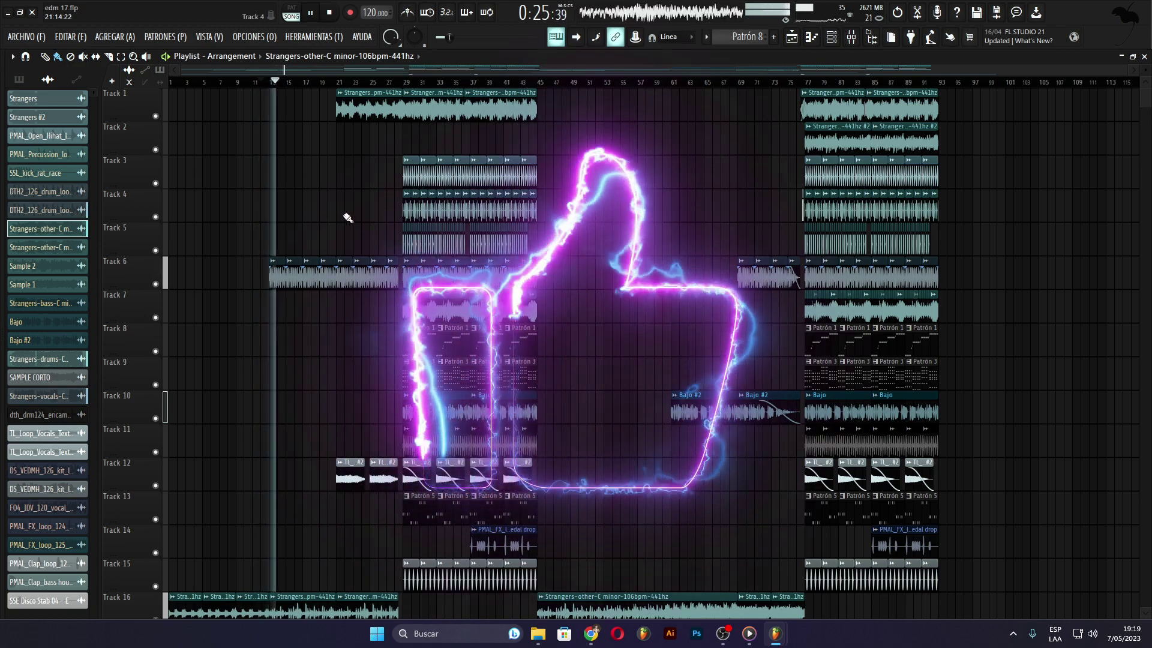
scroll(390, 306, down, 9)
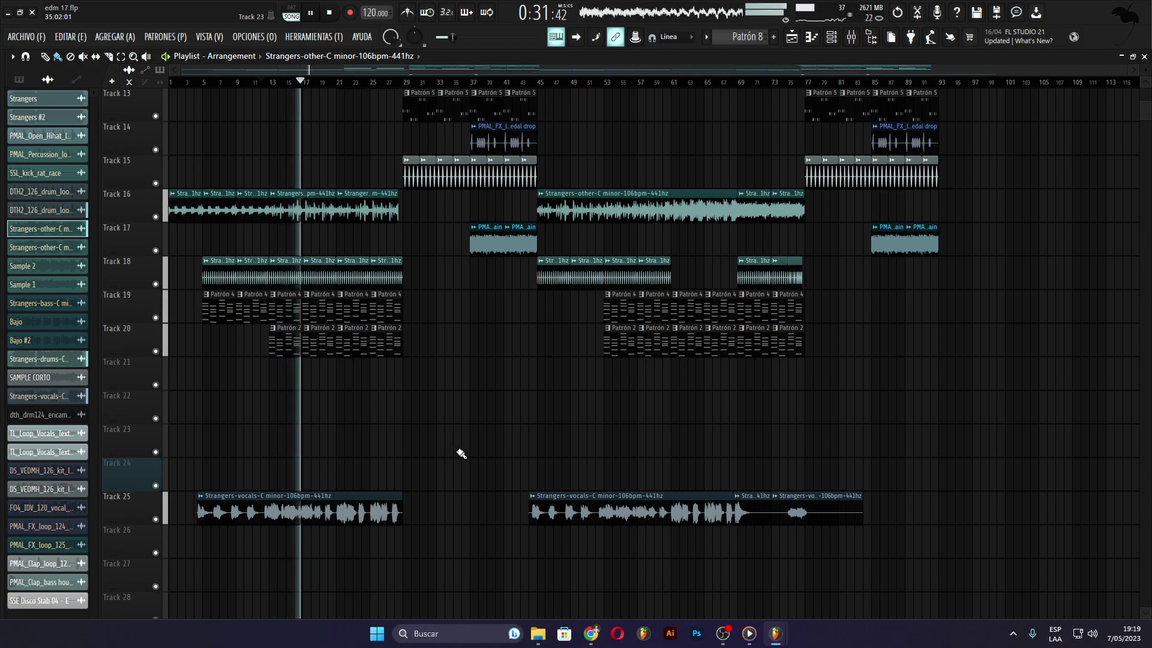
scroll(459, 453, up, 5)
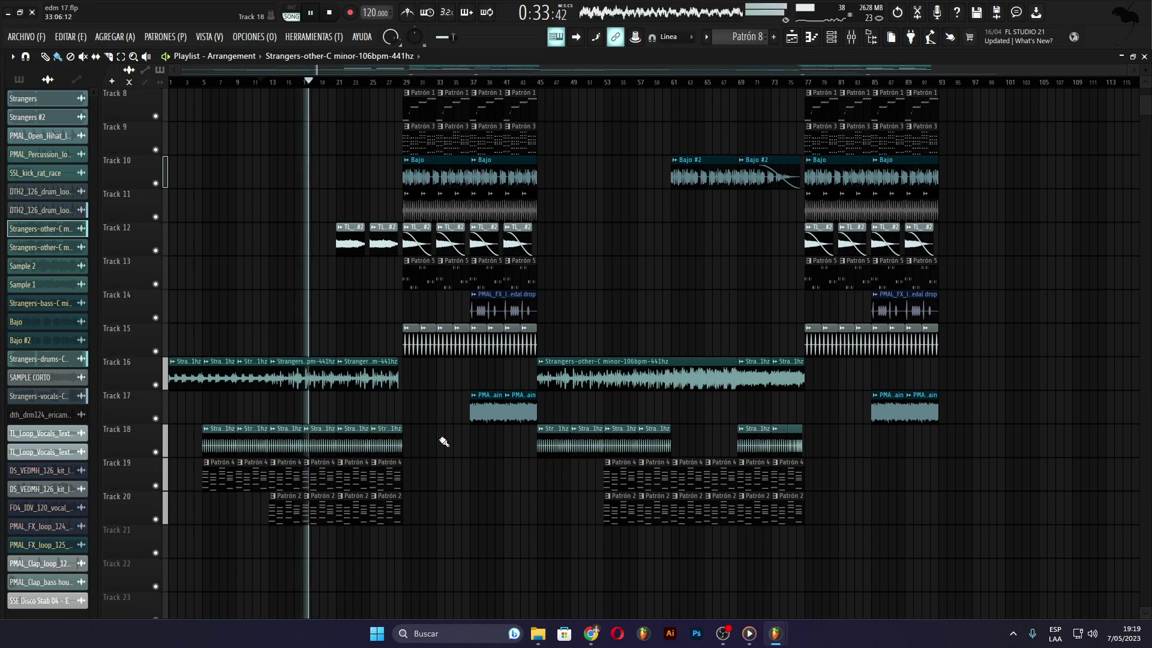
scroll(487, 478, down, 4)
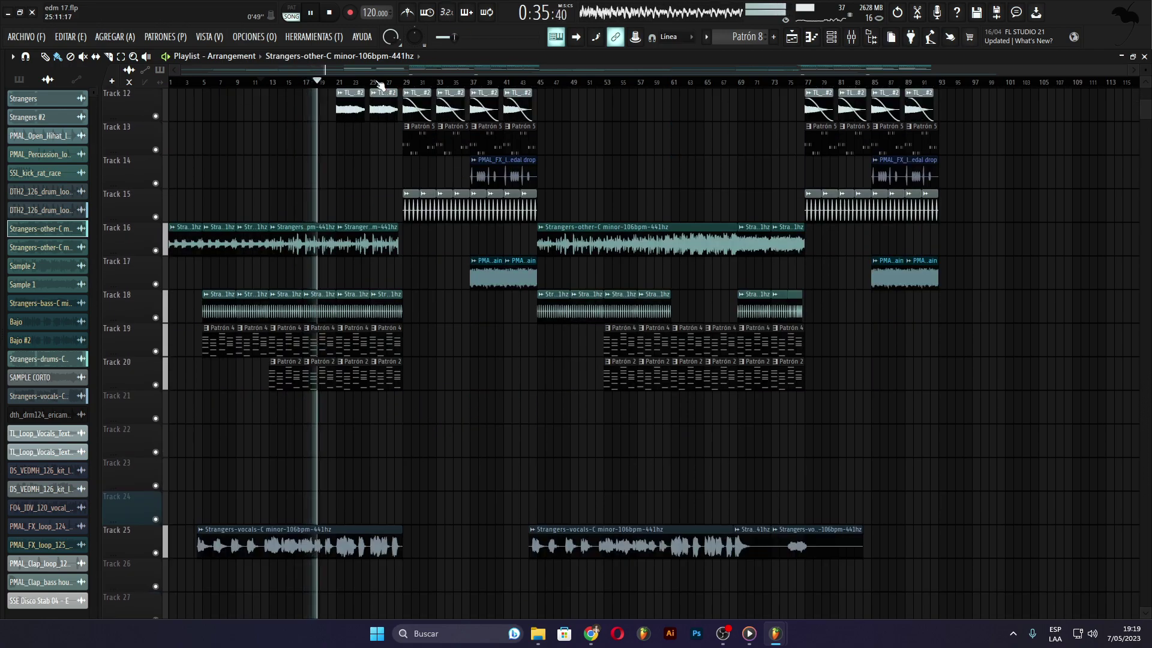
scroll(381, 86, up, 6)
scroll(226, 226, up, 11)
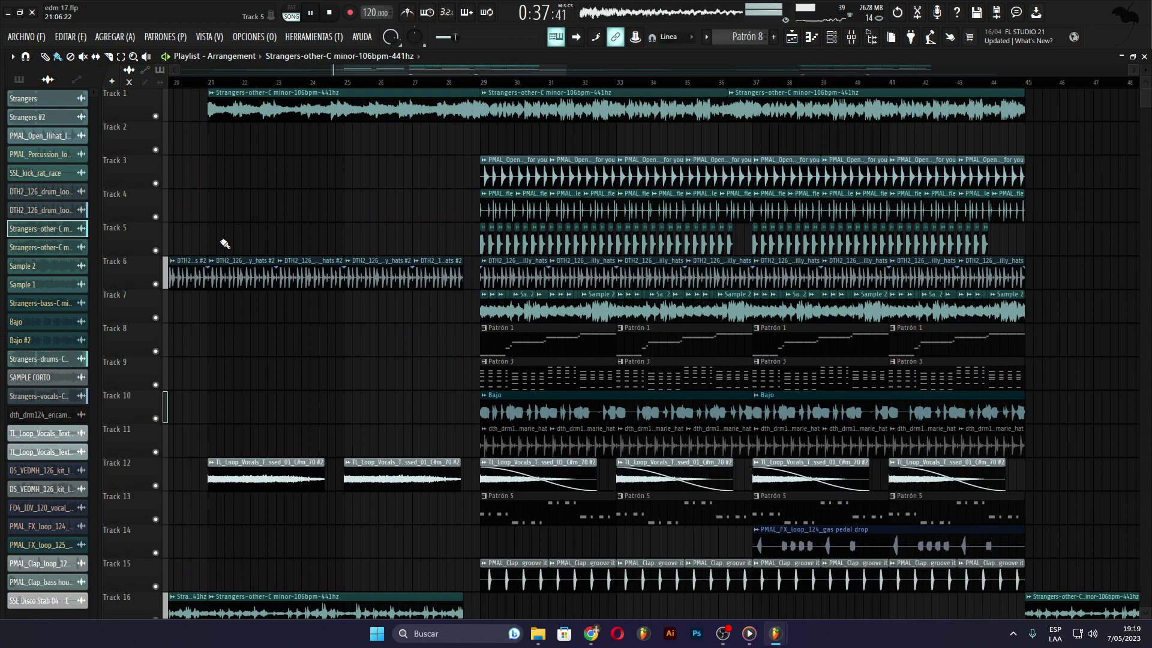
drag(382, 69, 341, 77)
scroll(578, 226, down, 4)
scroll(630, 200, up, 4)
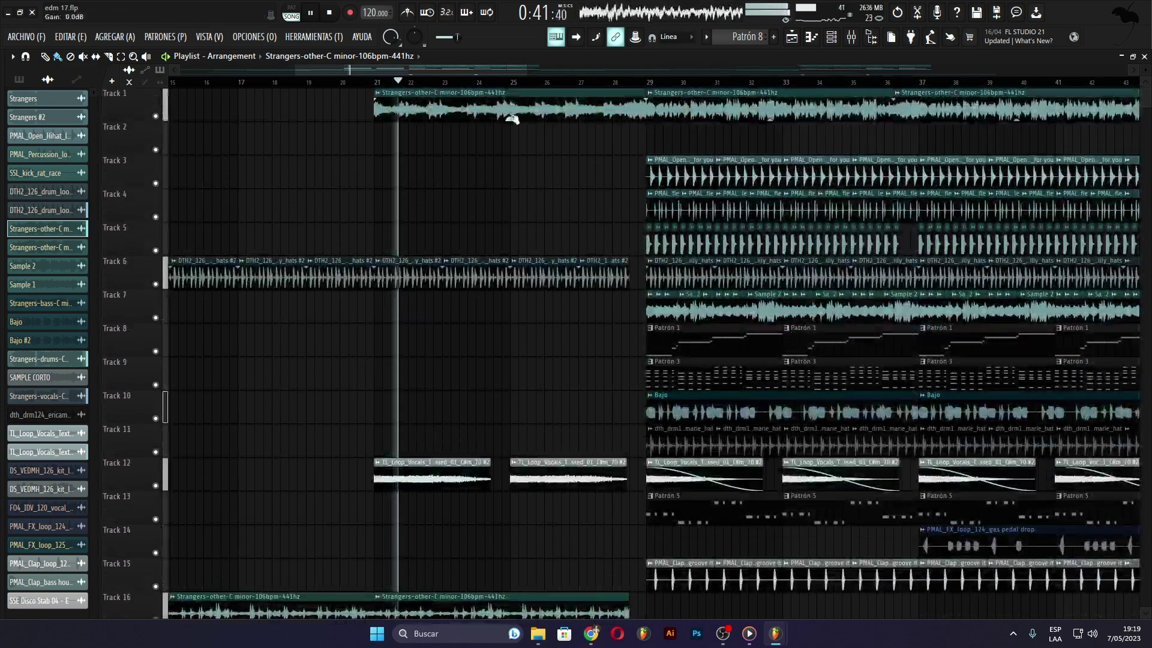
scroll(516, 86, up, 3)
scroll(514, 84, down, 2)
scroll(571, 146, down, 4)
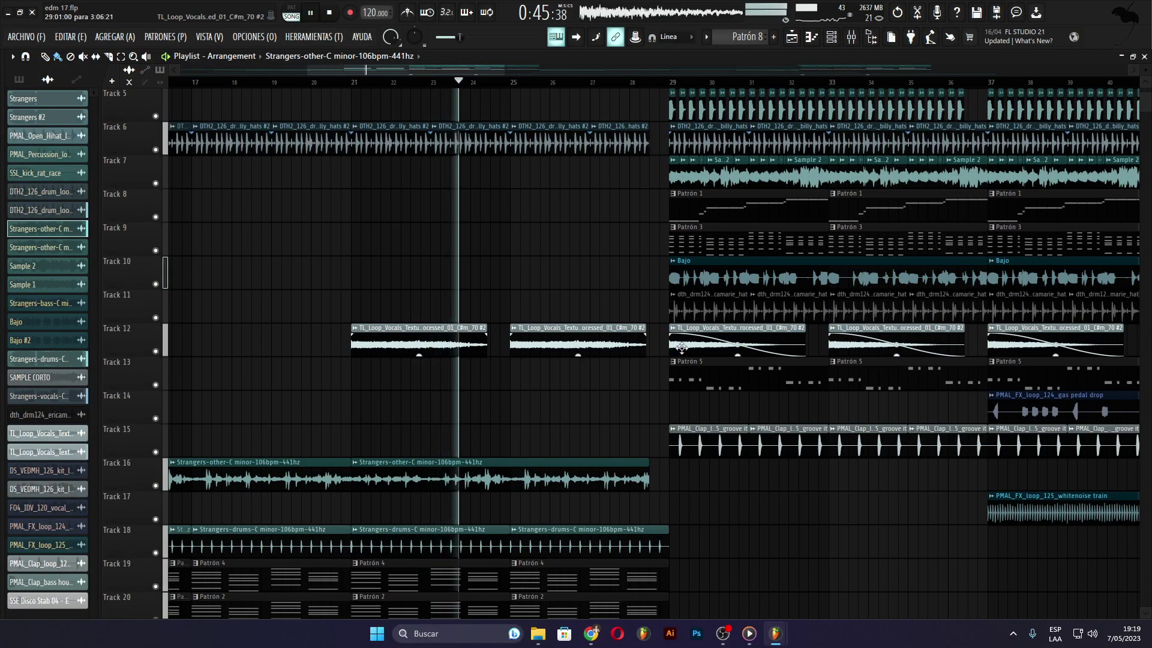
double_click(682, 348)
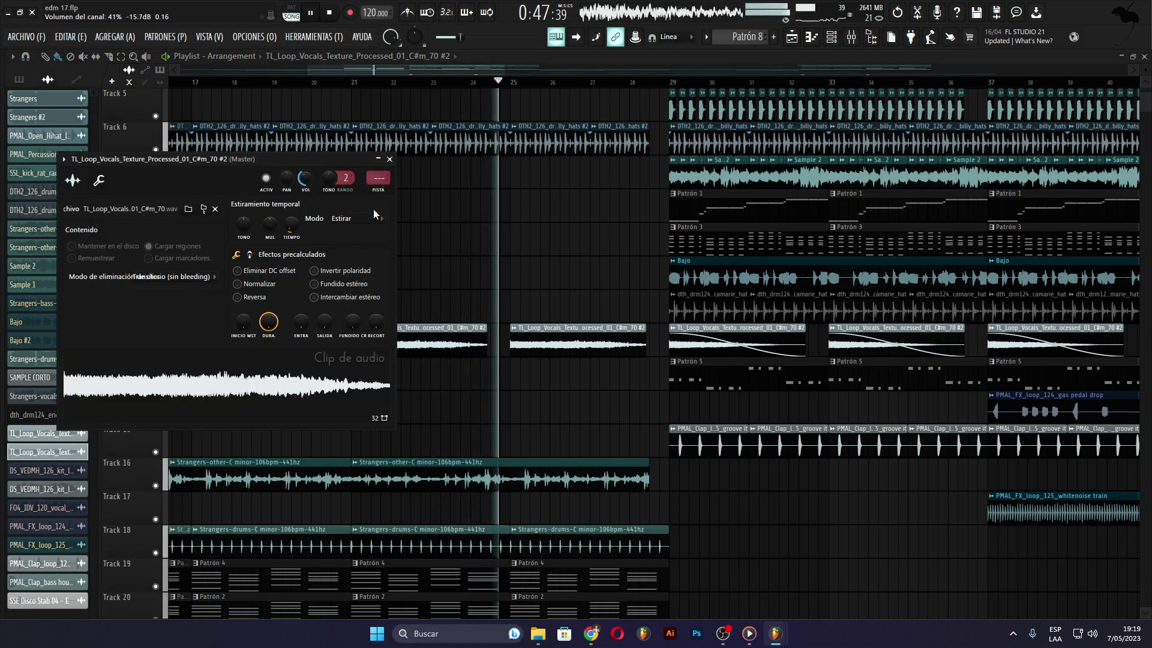
click(389, 159)
drag(423, 70, 463, 72)
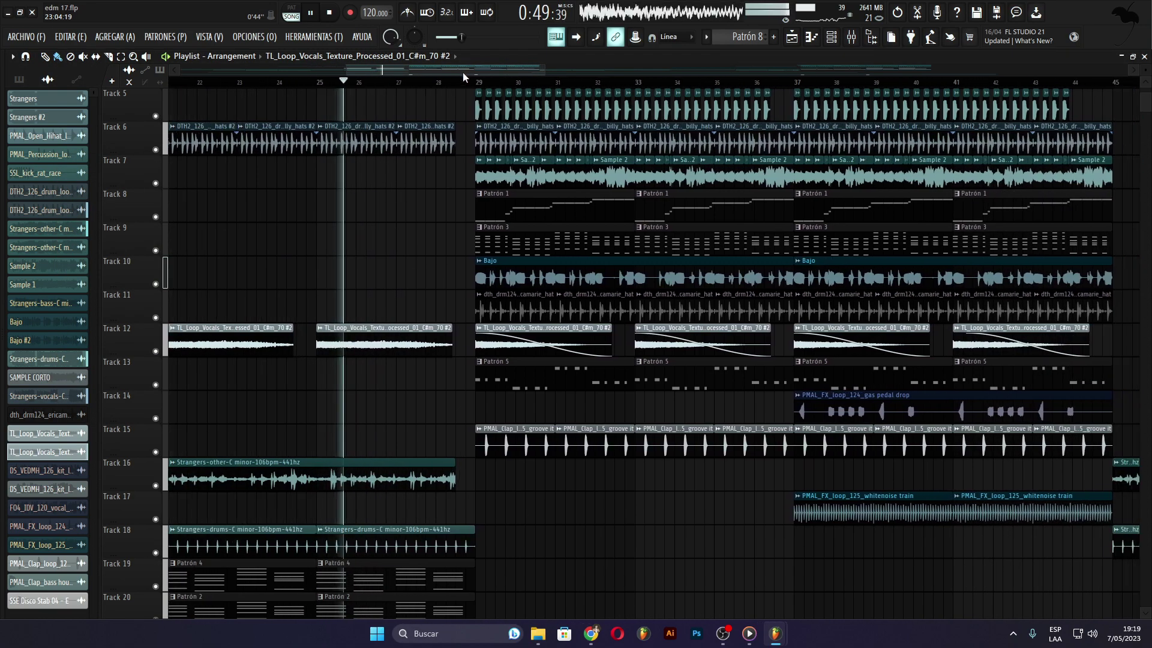
scroll(458, 215, up, 4)
scroll(476, 79, down, 2)
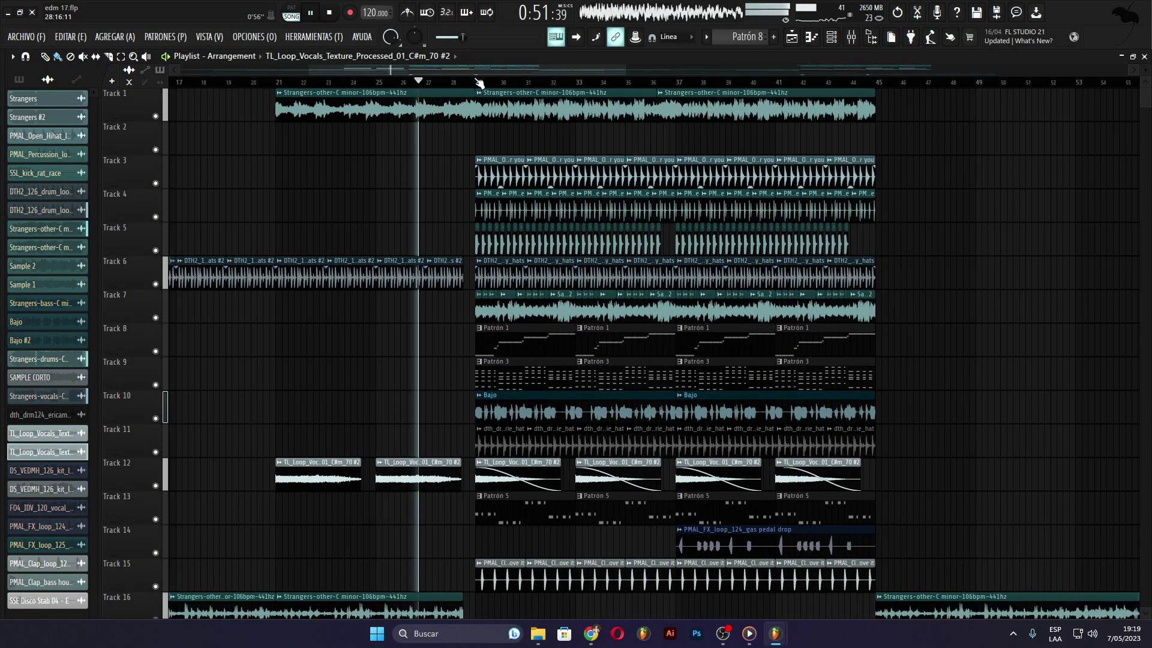